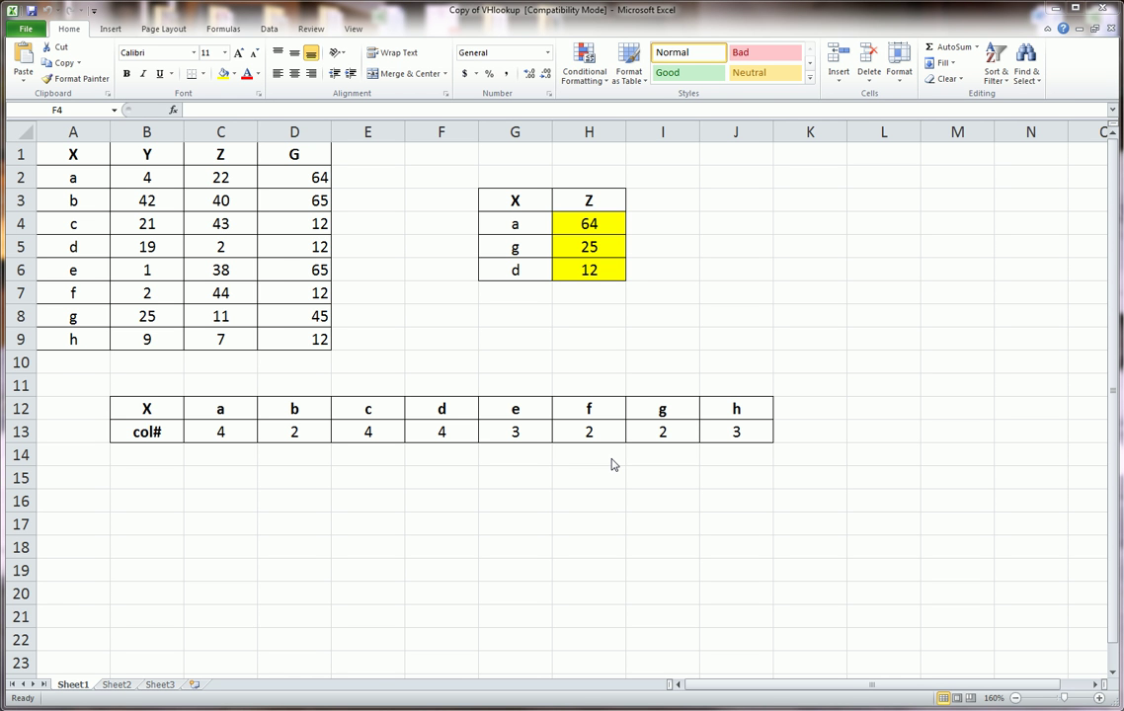
# Highlight the X/Y/Z/G data table, the col# table in rows 12–13 and the results table
pyautogui.moveTo(74, 155); pyautogui.dragTo(296, 339)
pyautogui.moveTo(166, 407); pyautogui.dragTo(748, 437)
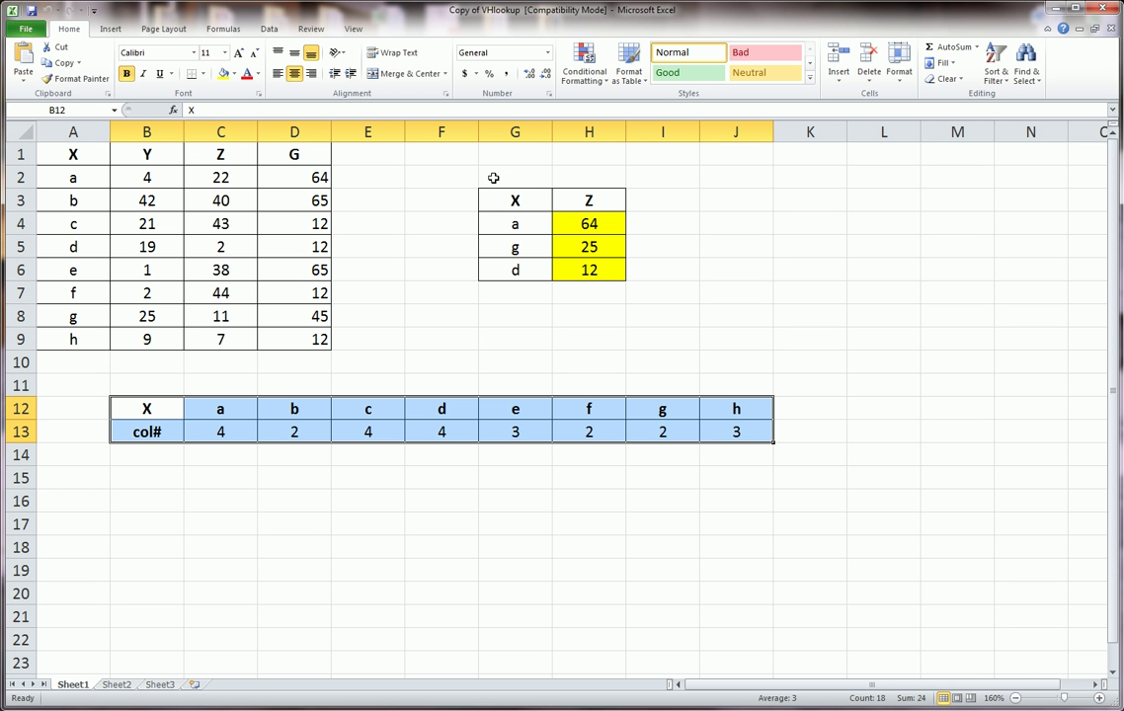
pyautogui.moveTo(502, 174); pyautogui.dragTo(581, 270)
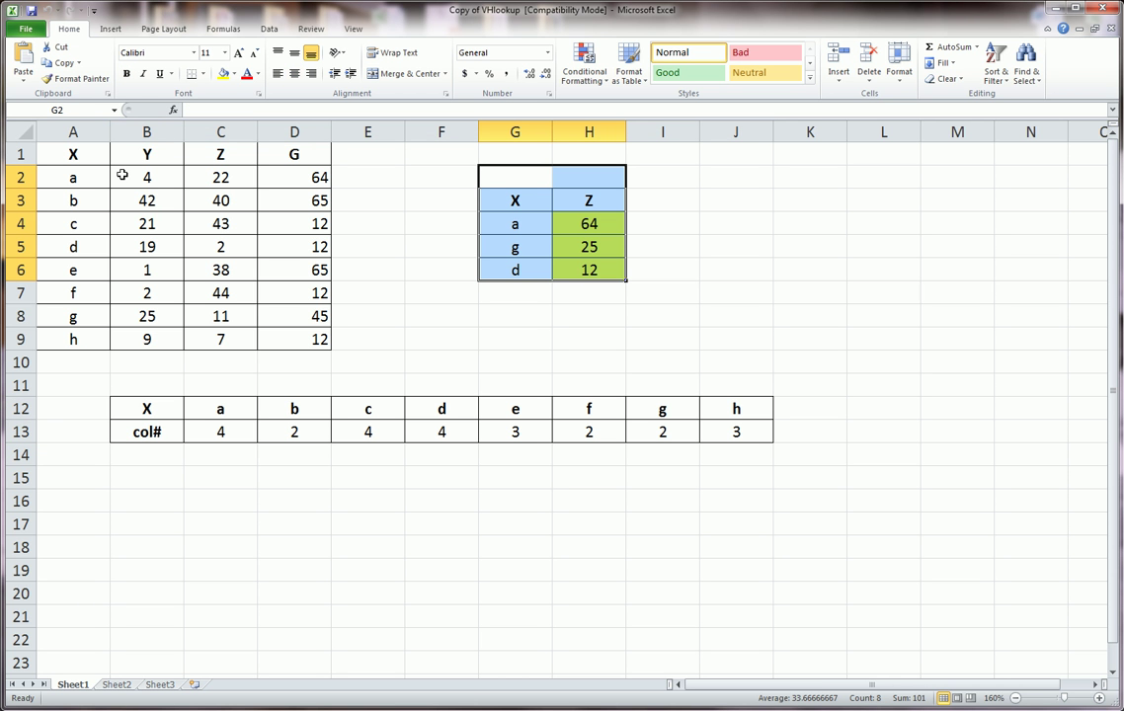
pyautogui.moveTo(94, 153); pyautogui.dragTo(292, 340)
pyautogui.moveTo(148, 408); pyautogui.dragTo(732, 428)
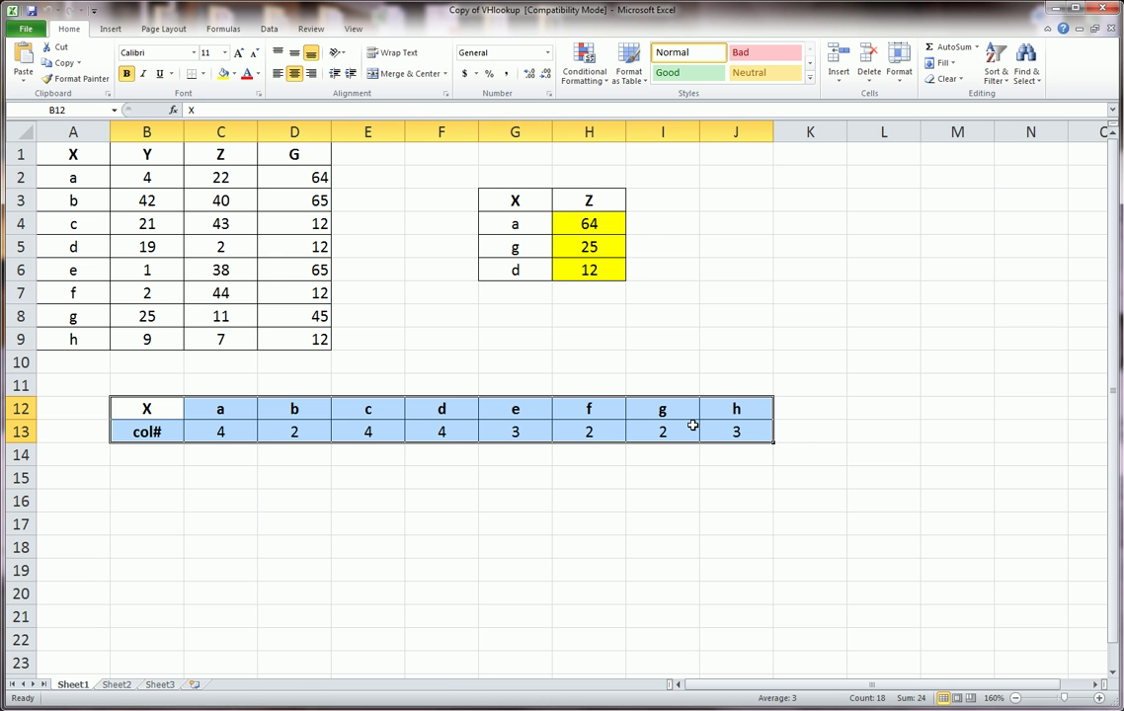
pyautogui.click(661, 362)
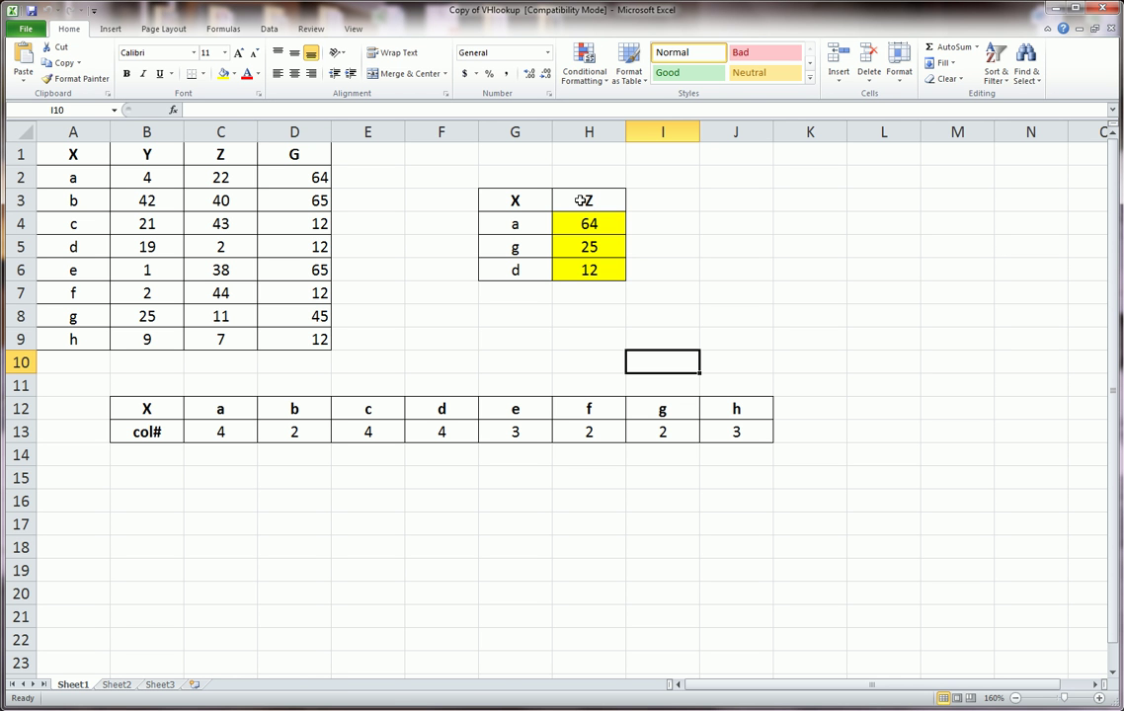
# Show the H4:H6 formula, re-highlight both lookup tables, and draw a red arrow at 64 in H4
pyautogui.moveTo(596, 227); pyautogui.dragTo(594, 267)
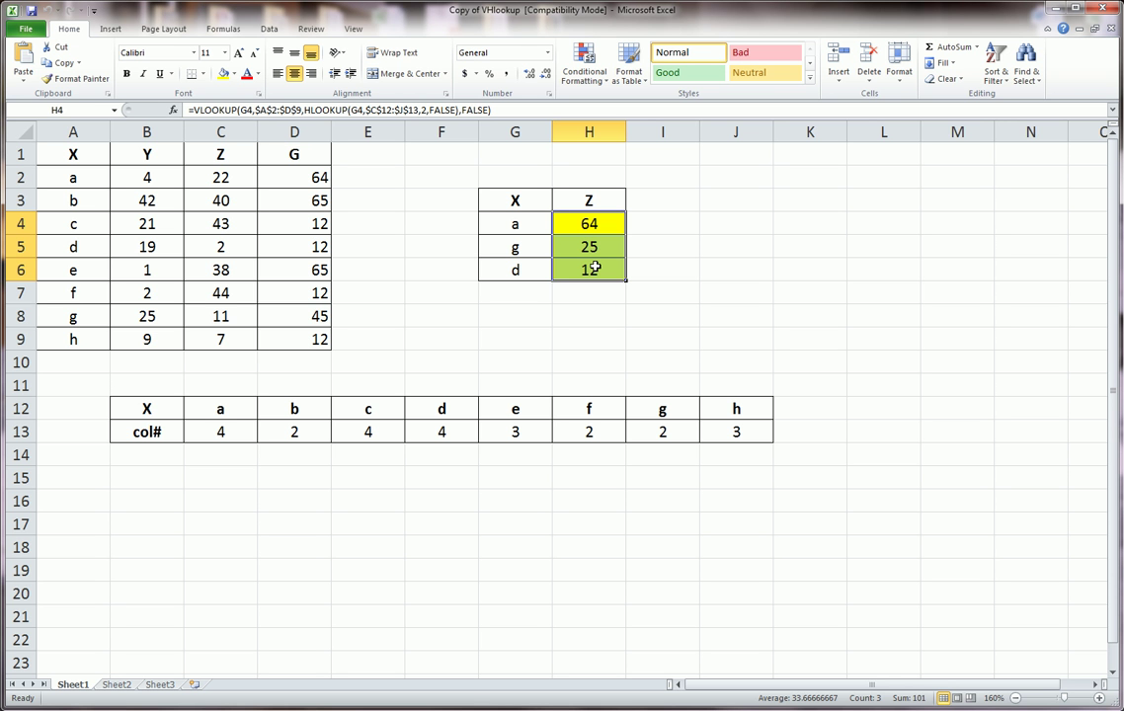
pyautogui.moveTo(57, 150); pyautogui.dragTo(264, 320)
pyautogui.moveTo(158, 408); pyautogui.dragTo(767, 417)
pyautogui.click(748, 368)
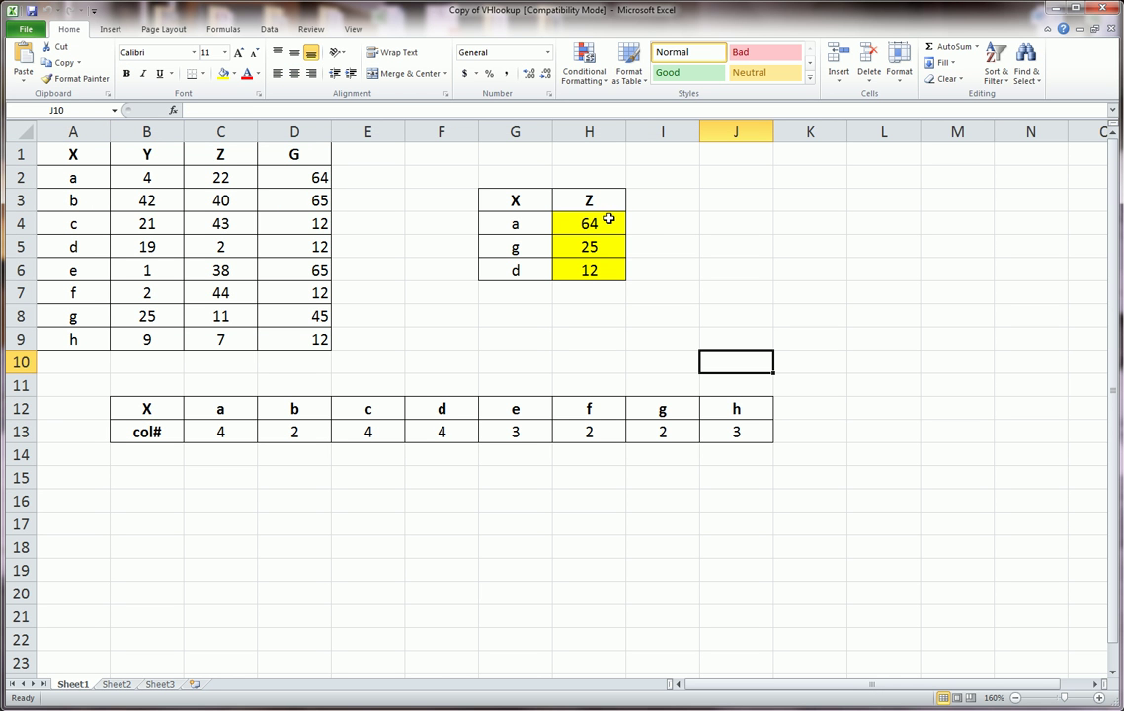
pyautogui.moveTo(664, 220); pyautogui.dragTo(614, 228)
# Circle a in G4, arrow down column A to A2 and on to B2, and outline the col# table
pyautogui.moveTo(506, 226)
pyautogui.mouseDown()
pyautogui.moveTo(527, 219)
pyautogui.moveTo(501, 229)
pyautogui.moveTo(527, 237)
pyautogui.moveTo(504, 241)
pyautogui.mouseUp()
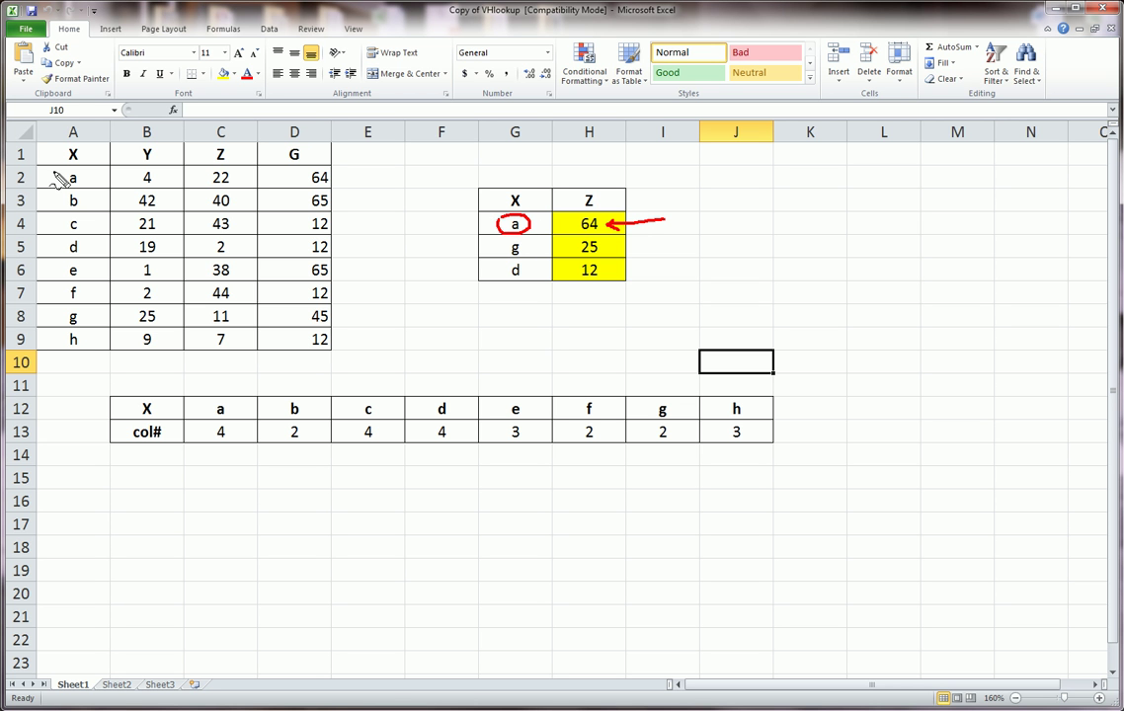
pyautogui.moveTo(50, 168)
pyautogui.mouseDown()
pyautogui.moveTo(270, 158)
pyautogui.moveTo(337, 189)
pyautogui.moveTo(339, 308)
pyautogui.moveTo(286, 358)
pyautogui.moveTo(129, 361)
pyautogui.moveTo(20, 252)
pyautogui.moveTo(47, 158)
pyautogui.moveTo(89, 182)
pyautogui.moveTo(77, 192)
pyautogui.moveTo(47, 168)
pyautogui.moveTo(61, 160)
pyautogui.moveTo(72, 175)
pyautogui.moveTo(72, 332)
pyautogui.moveTo(81, 323)
pyautogui.mouseUp()
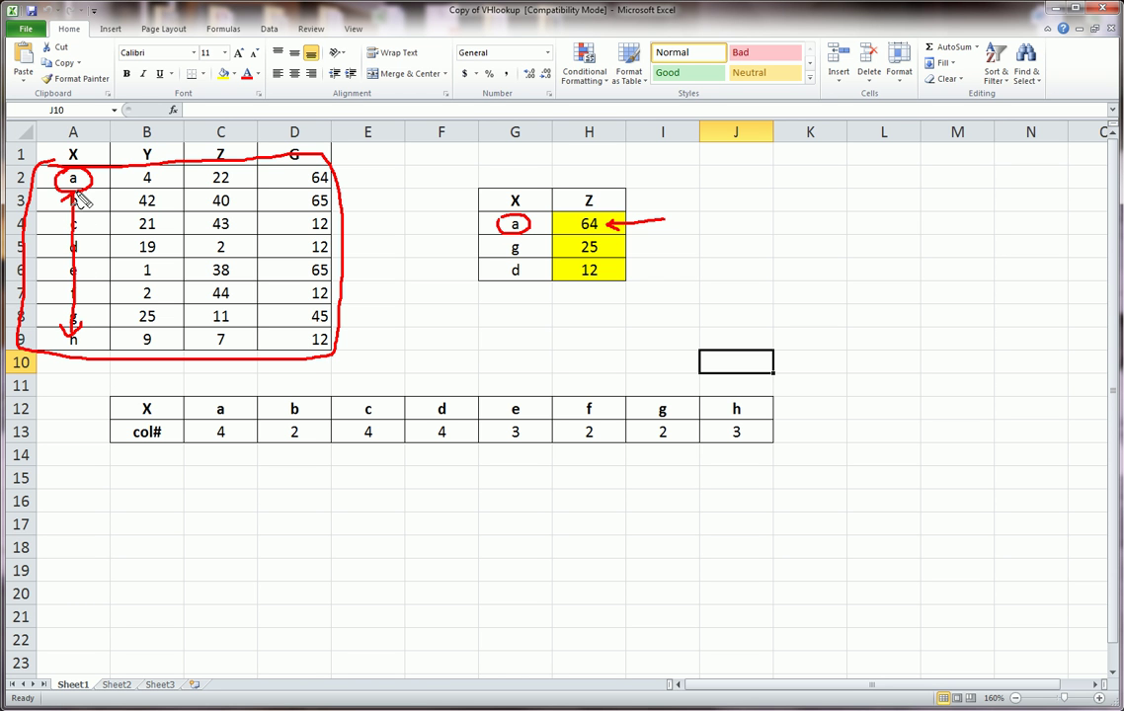
pyautogui.moveTo(79, 201)
pyautogui.mouseDown()
pyautogui.moveTo(72, 191)
pyautogui.moveTo(83, 202)
pyautogui.moveTo(109, 179)
pyautogui.moveTo(103, 185)
pyautogui.mouseUp()
pyautogui.moveTo(106, 179); pyautogui.dragTo(116, 176)
pyautogui.moveTo(146, 393)
pyautogui.mouseDown()
pyautogui.moveTo(657, 381)
pyautogui.moveTo(805, 391)
pyautogui.moveTo(642, 496)
pyautogui.moveTo(309, 479)
pyautogui.moveTo(126, 443)
pyautogui.moveTo(121, 407)
pyautogui.moveTo(153, 399)
pyautogui.moveTo(194, 411)
pyautogui.mouseUp()
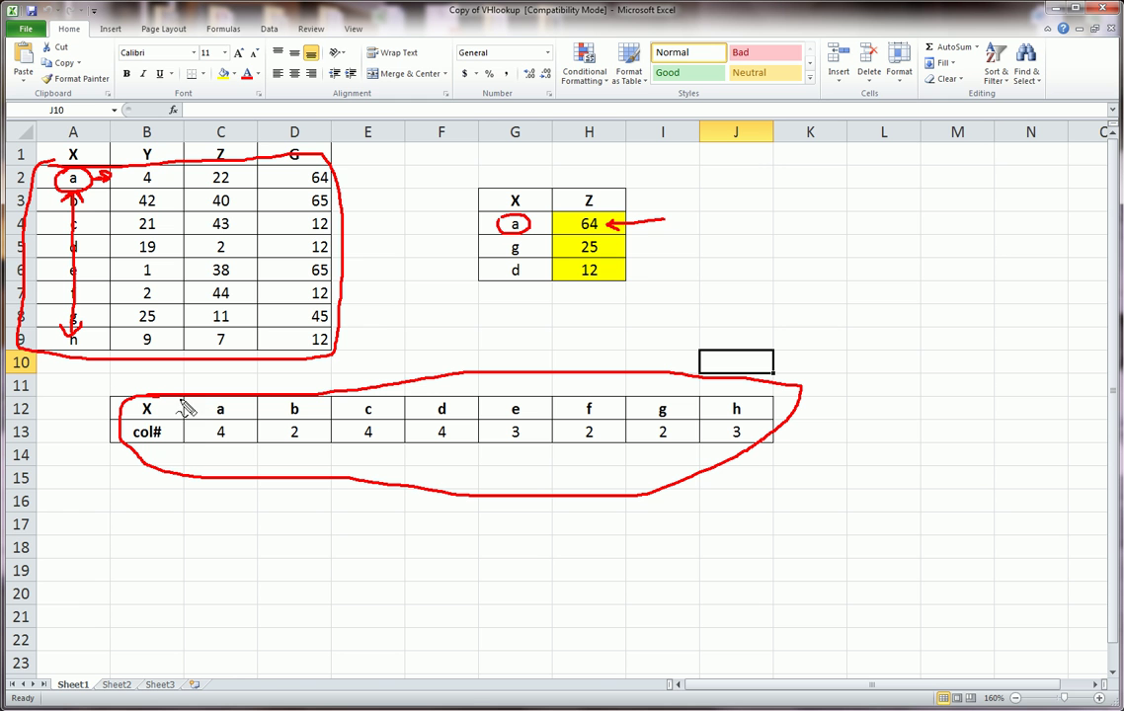
# Arrow from col# and C12's a to the 4 in C13, circle it, and arc across row 2 to D2
pyautogui.moveTo(170, 431)
pyautogui.mouseDown()
pyautogui.moveTo(198, 432)
pyautogui.moveTo(164, 432)
pyautogui.moveTo(221, 407)
pyautogui.moveTo(243, 418)
pyautogui.moveTo(218, 429)
pyautogui.moveTo(205, 418)
pyautogui.mouseUp()
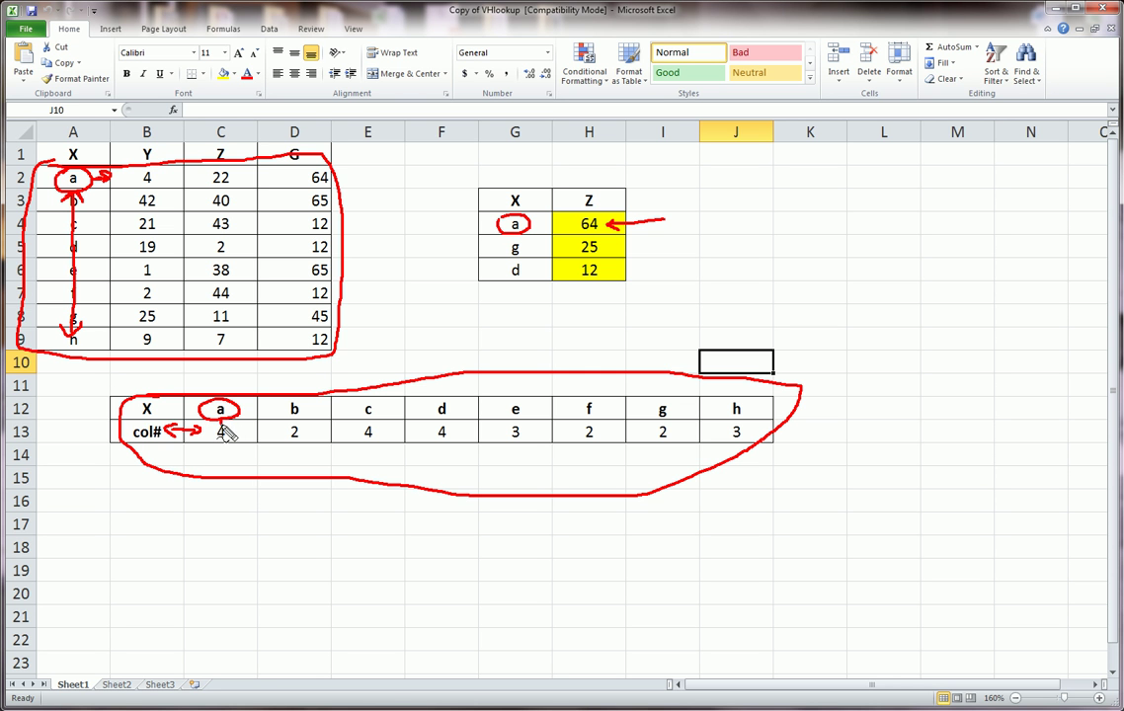
pyautogui.moveTo(219, 419); pyautogui.dragTo(193, 436)
pyautogui.moveTo(221, 426)
pyautogui.mouseDown()
pyautogui.moveTo(231, 441)
pyautogui.moveTo(217, 450)
pyautogui.moveTo(213, 435)
pyautogui.mouseUp()
pyautogui.moveTo(97, 169)
pyautogui.mouseDown()
pyautogui.moveTo(130, 173)
pyautogui.moveTo(148, 144)
pyautogui.moveTo(192, 160)
pyautogui.moveTo(249, 138)
pyautogui.moveTo(282, 171)
pyautogui.moveTo(301, 158)
pyautogui.moveTo(295, 166)
pyautogui.moveTo(314, 193)
pyautogui.moveTo(338, 173)
pyautogui.mouseUp()
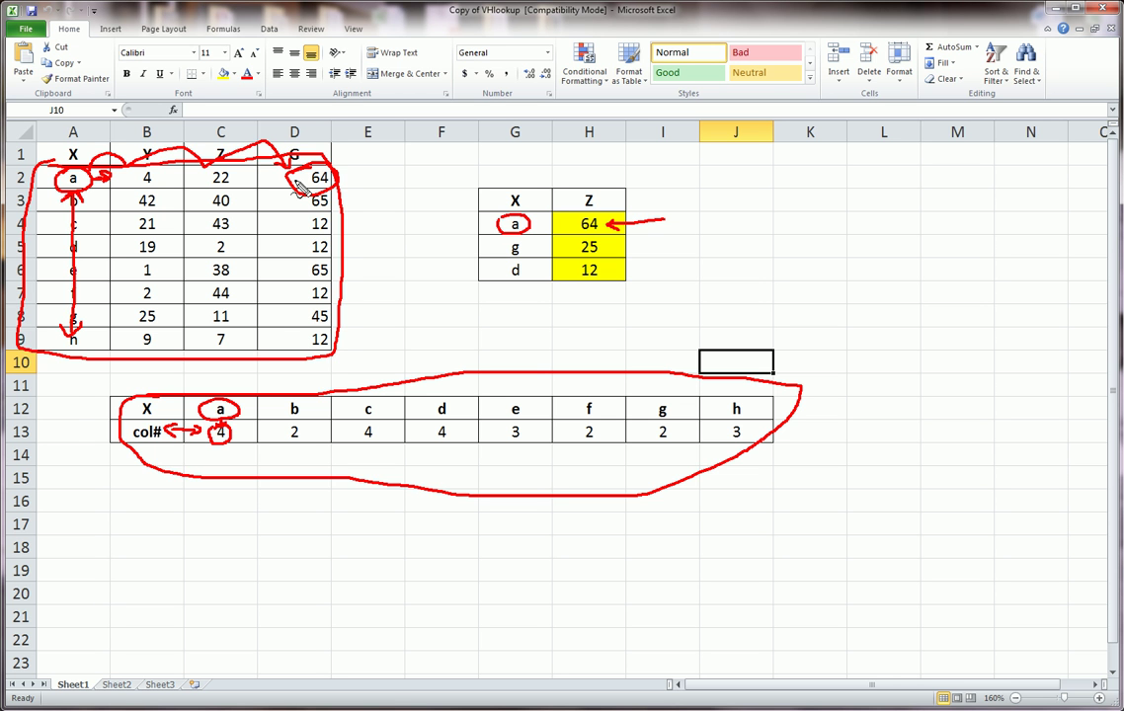
# Clear the ink and start I4's formula as =VLOOKUP(G4,$A$2:$D$9, with an absolute table range
pyautogui.press('Escape')
pyautogui.click(662, 220)
pyautogui.write('=clo')
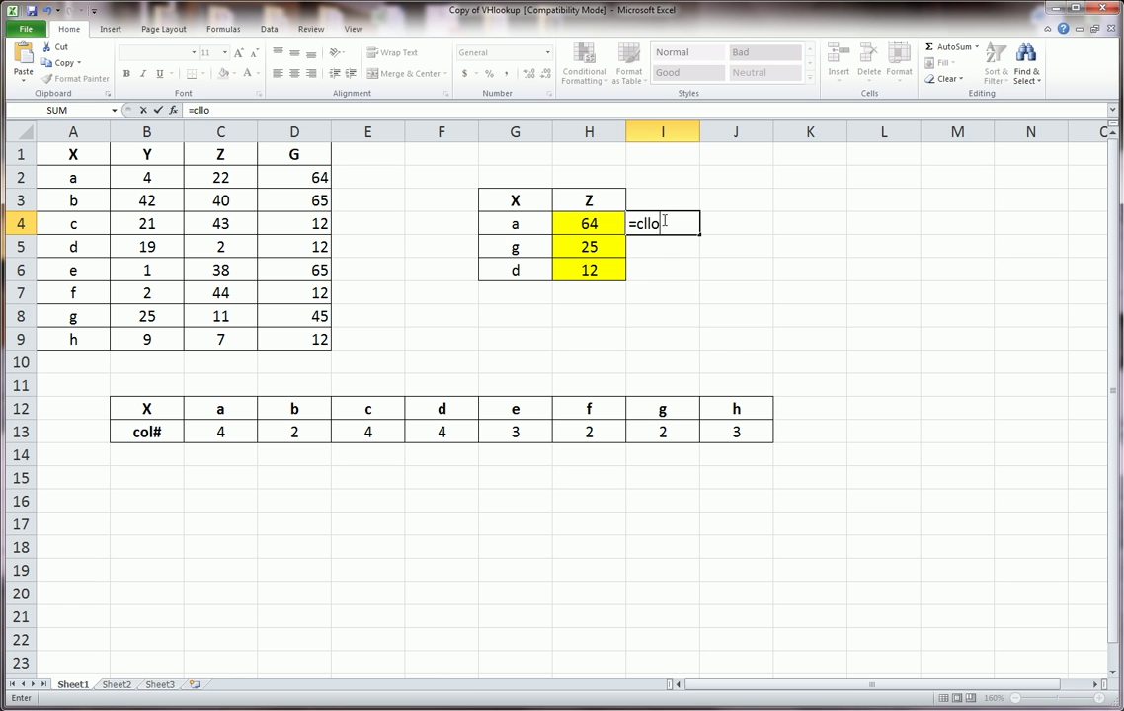
pyautogui.press('BackSpace')
pyautogui.press('BackSpace')
pyautogui.press('BackSpace')
pyautogui.write('vl')
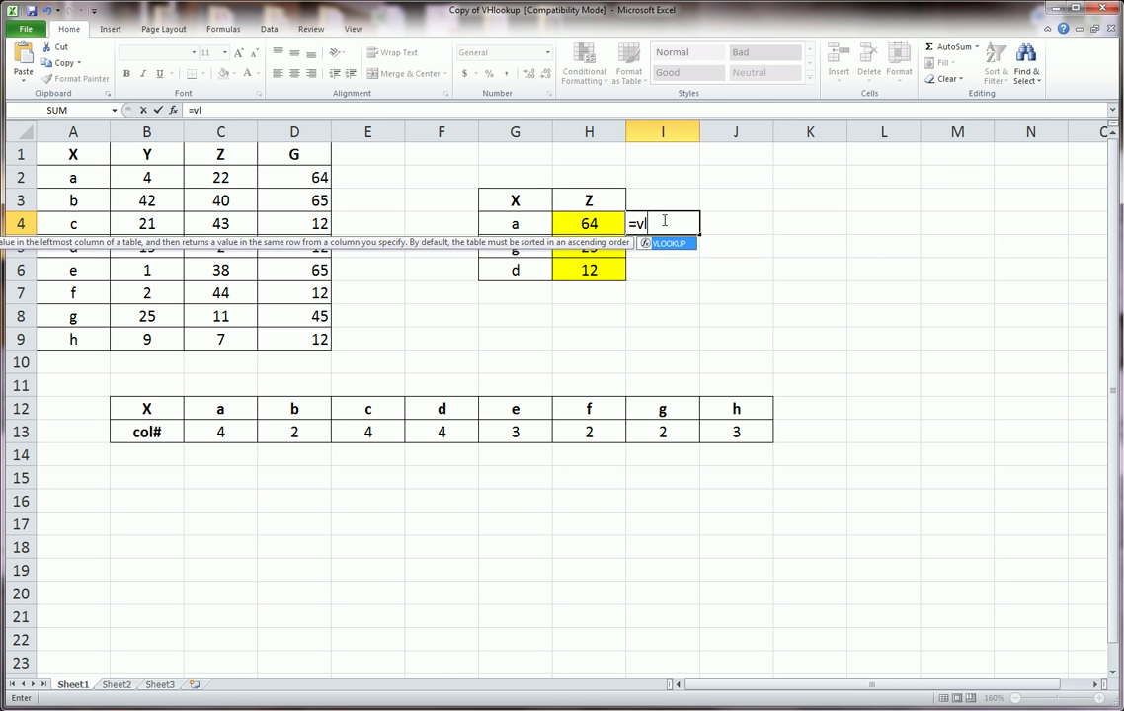
pyautogui.write('p(')
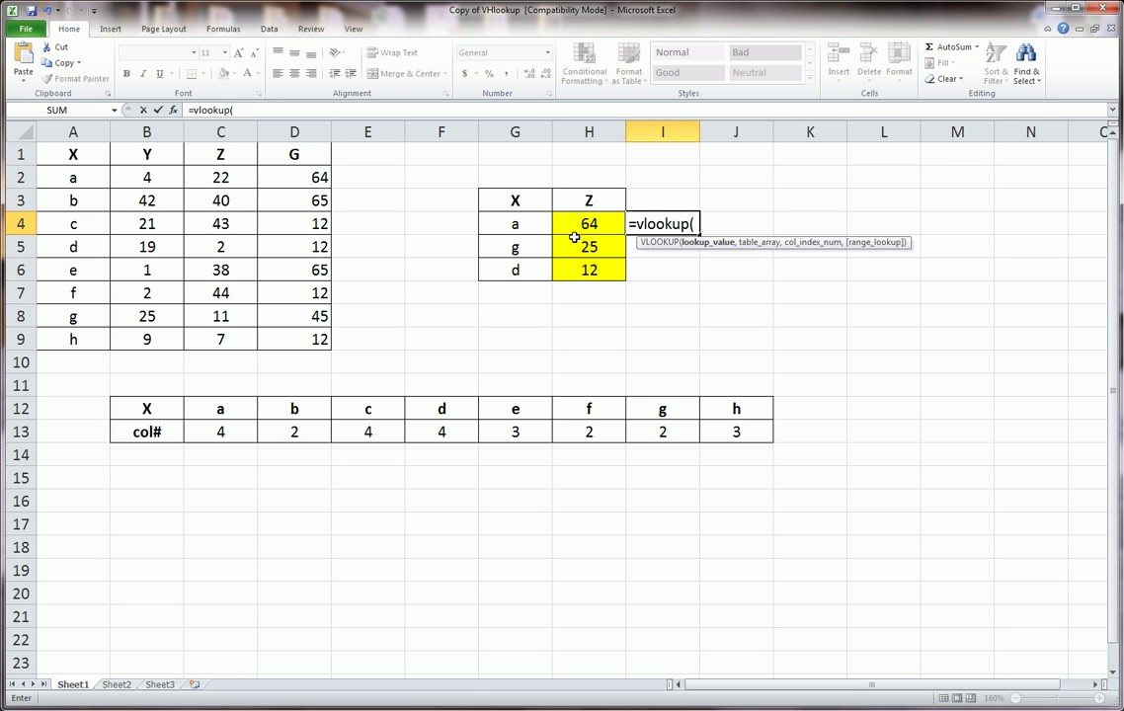
pyautogui.click(534, 224)
pyautogui.write(',')
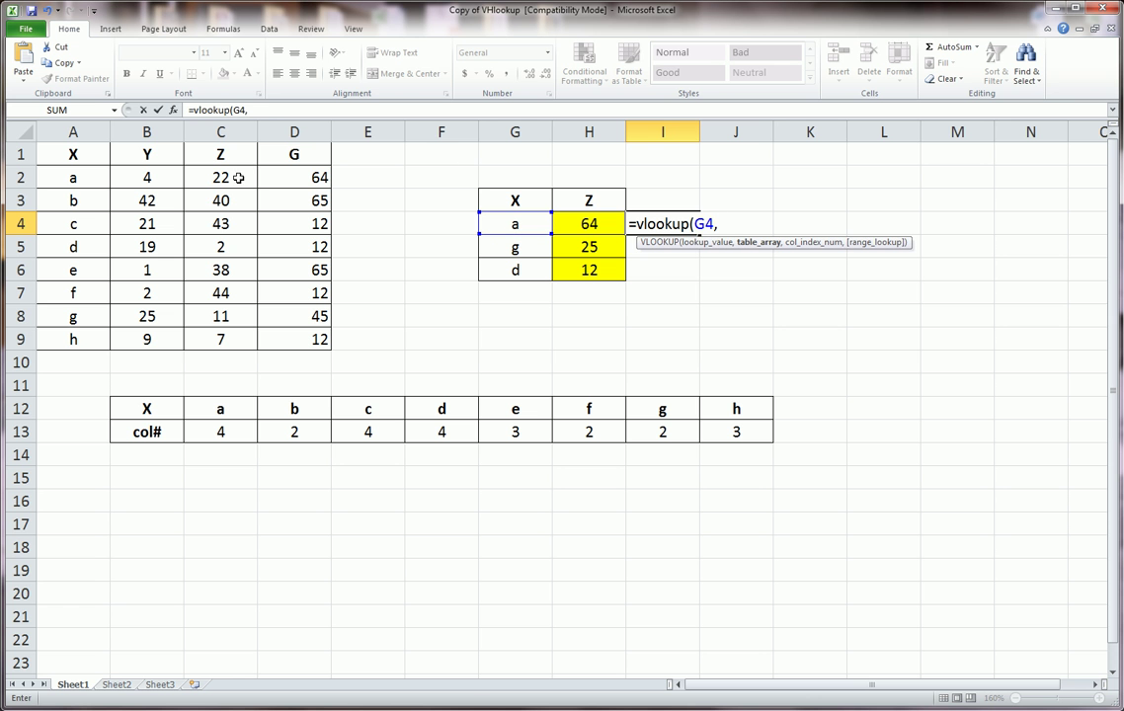
pyautogui.moveTo(93, 175); pyautogui.dragTo(283, 331)
pyautogui.press('F4')
pyautogui.write(',')
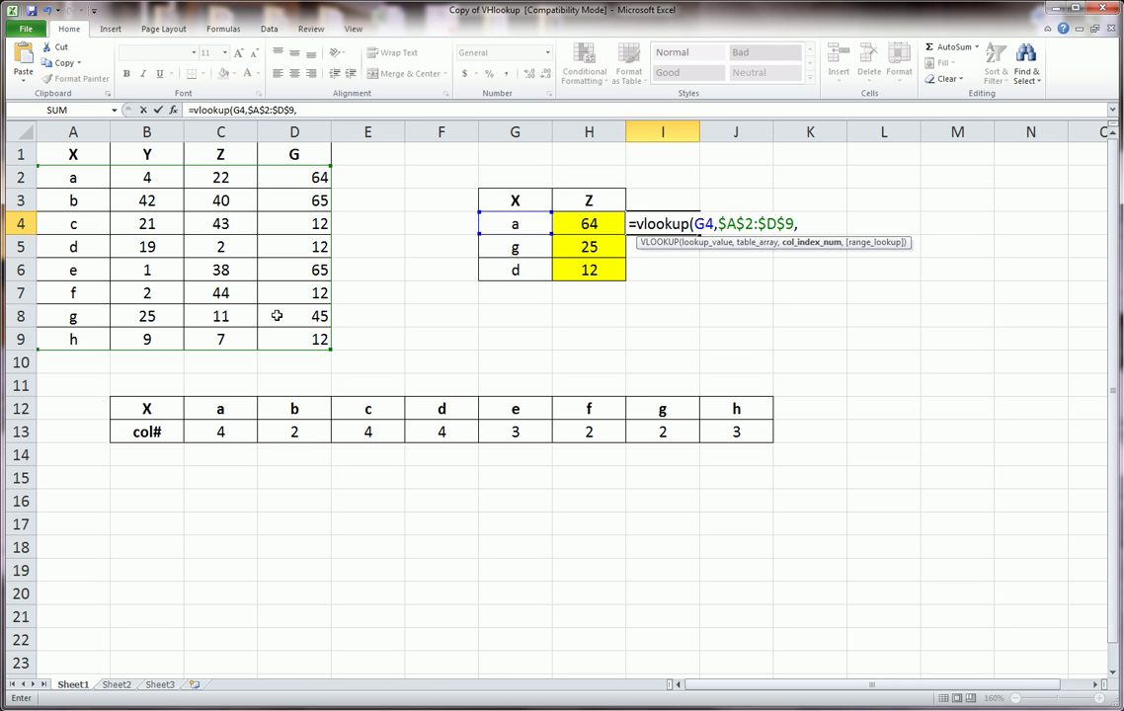
# Annotate a's row and the table's columns 1–4, then finish the formula with column 4 and FALSE
pyautogui.write(',')
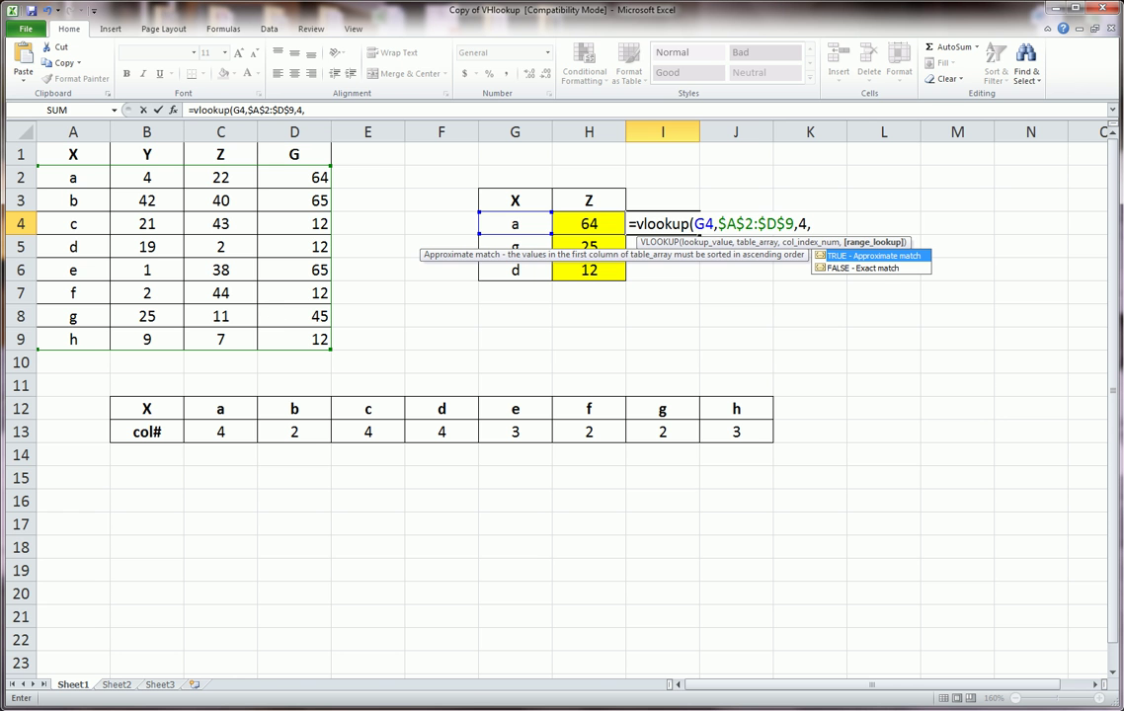
pyautogui.moveTo(85, 172)
pyautogui.mouseDown()
pyautogui.moveTo(59, 168)
pyautogui.moveTo(77, 190)
pyautogui.moveTo(91, 186)
pyautogui.moveTo(86, 158)
pyautogui.moveTo(210, 158)
pyautogui.moveTo(204, 168)
pyautogui.mouseUp()
pyautogui.moveTo(287, 146)
pyautogui.mouseDown()
pyautogui.moveTo(314, 194)
pyautogui.moveTo(283, 164)
pyautogui.mouseUp()
pyautogui.moveTo(89, 179); pyautogui.dragTo(278, 177)
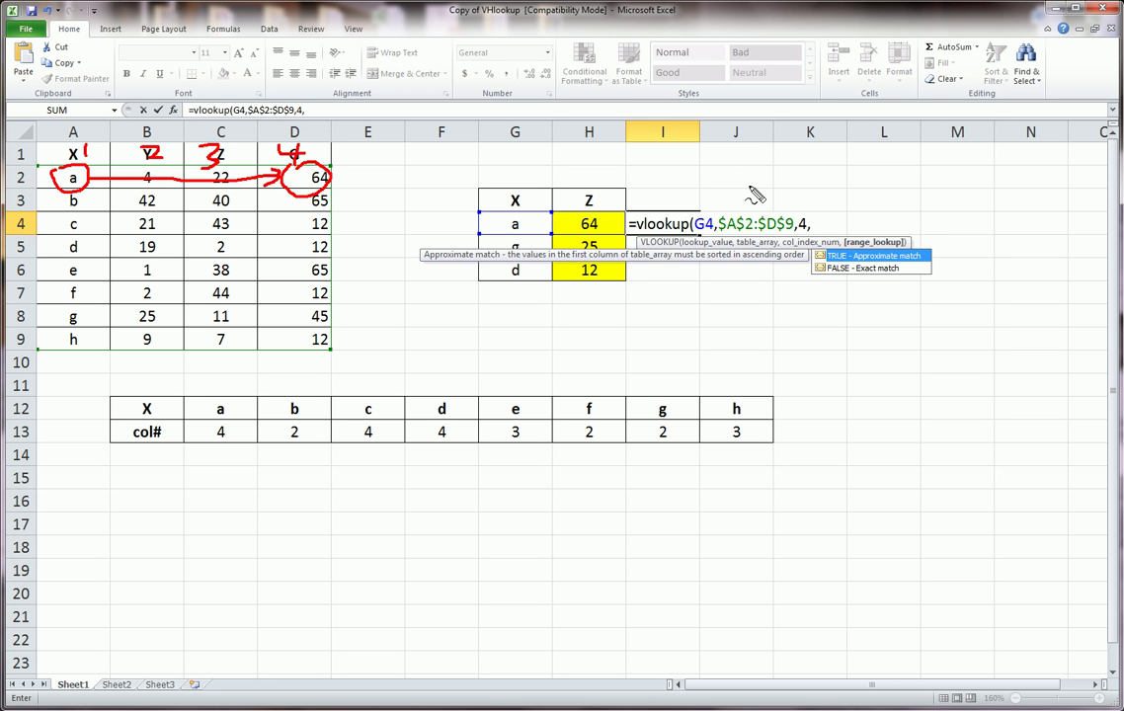
pyautogui.press('Escape')
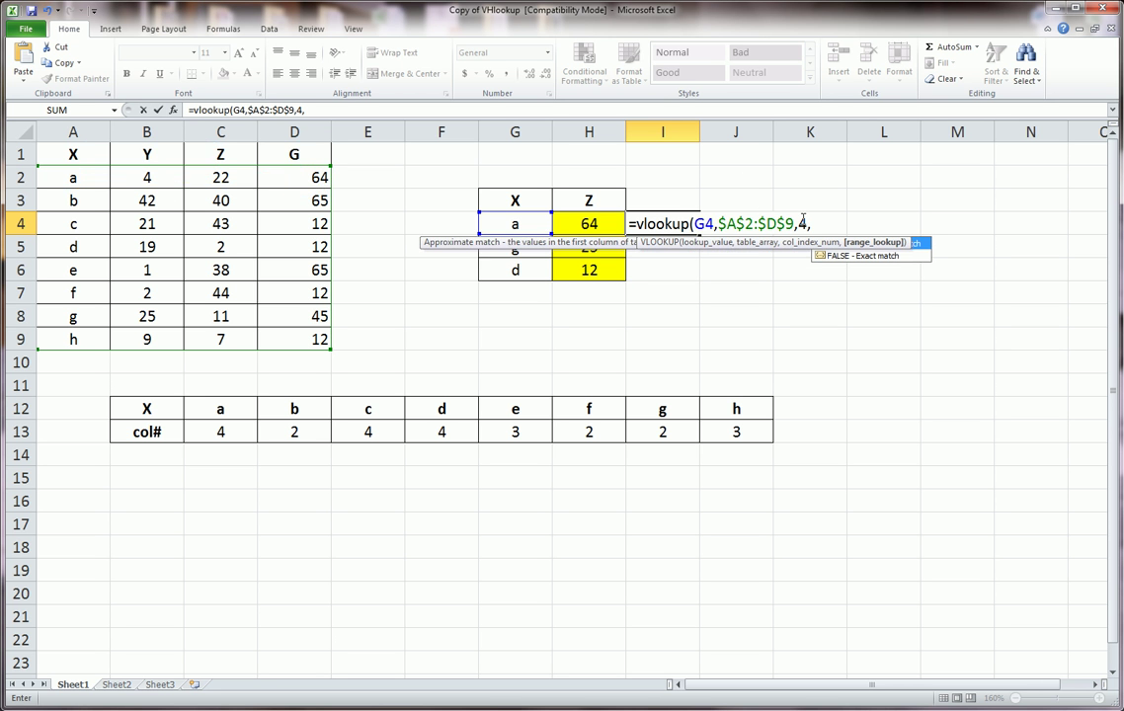
pyautogui.click(810, 222)
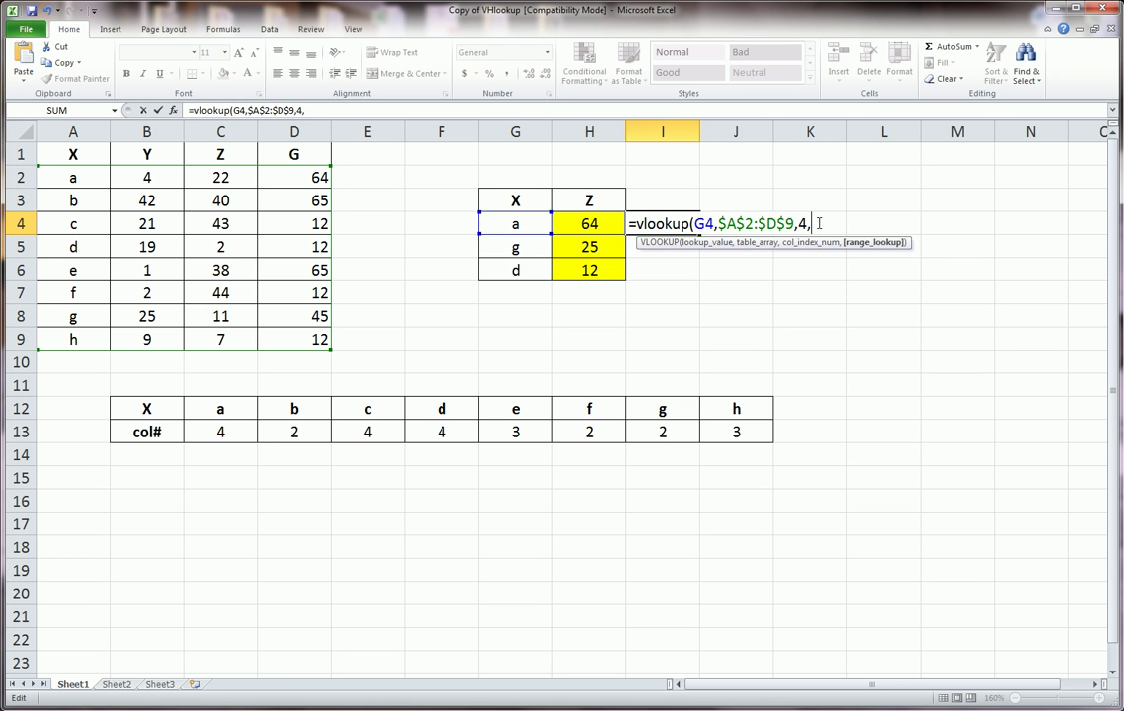
pyautogui.write('false)')
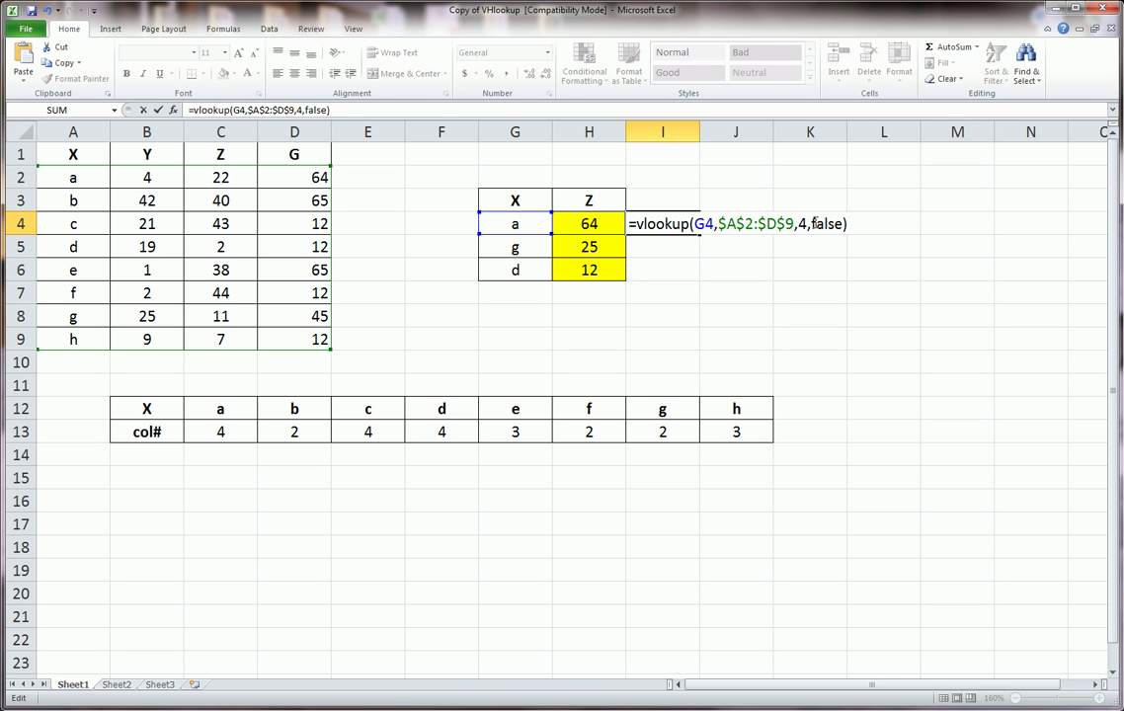
# Commit the VLOOKUP in I4 and fill it down through I6
pyautogui.press('Return')
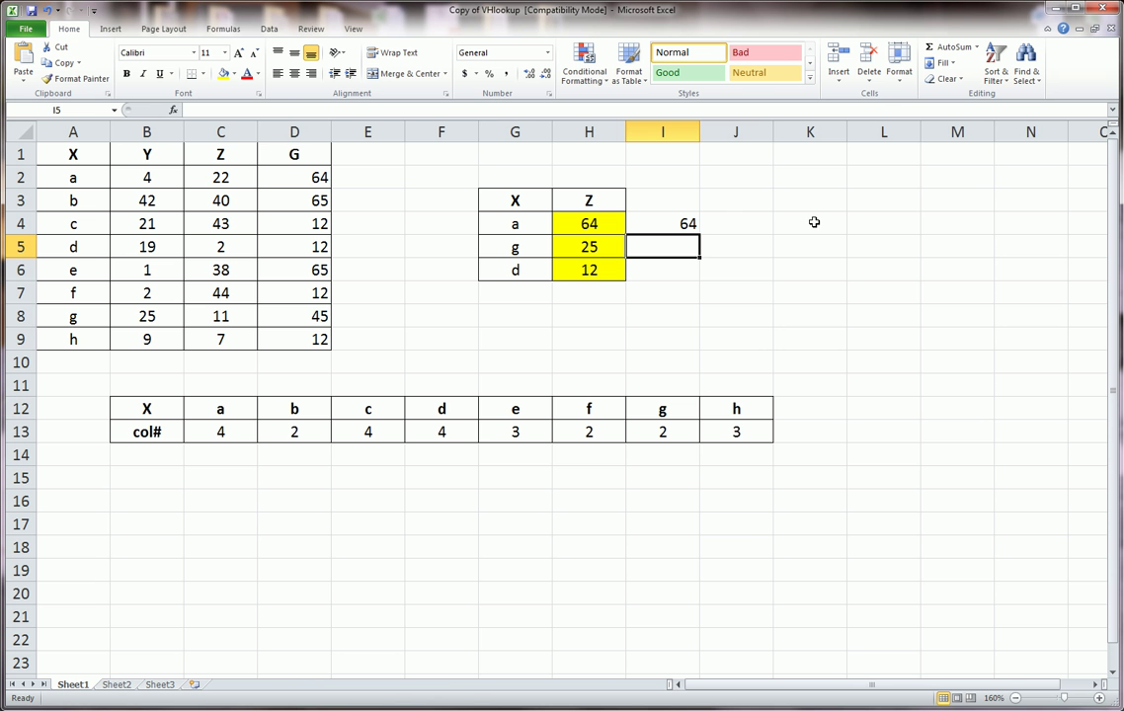
pyautogui.click(682, 225)
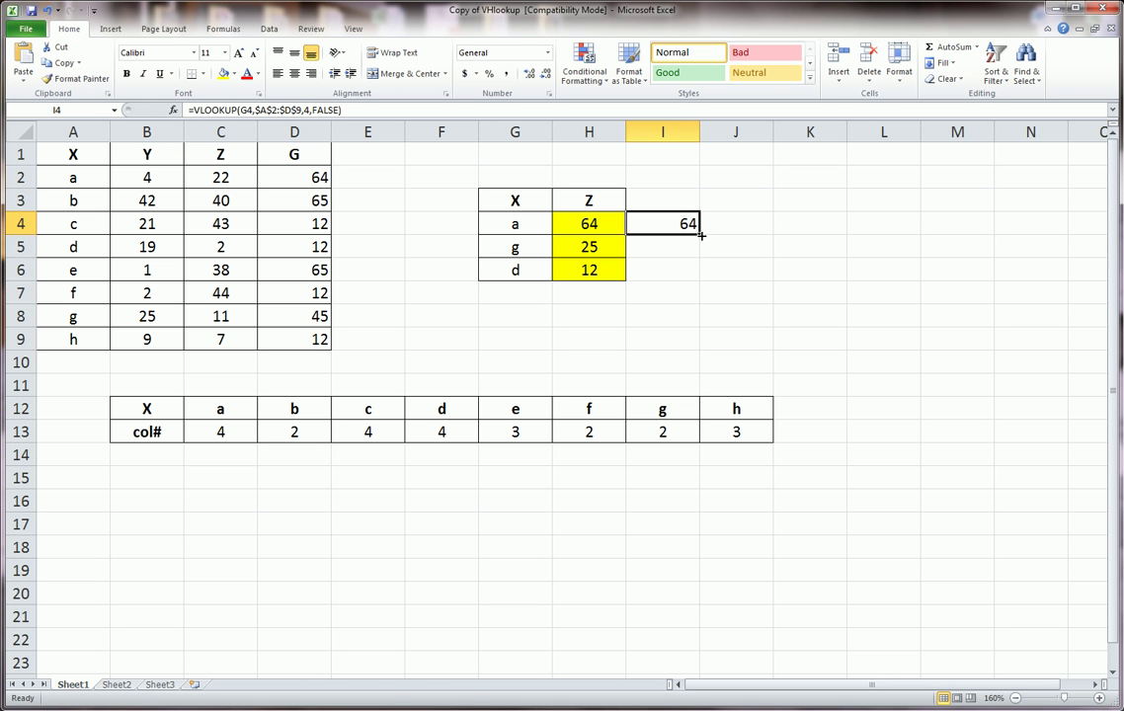
pyautogui.moveTo(700, 234); pyautogui.dragTo(699, 279)
pyautogui.click(691, 251)
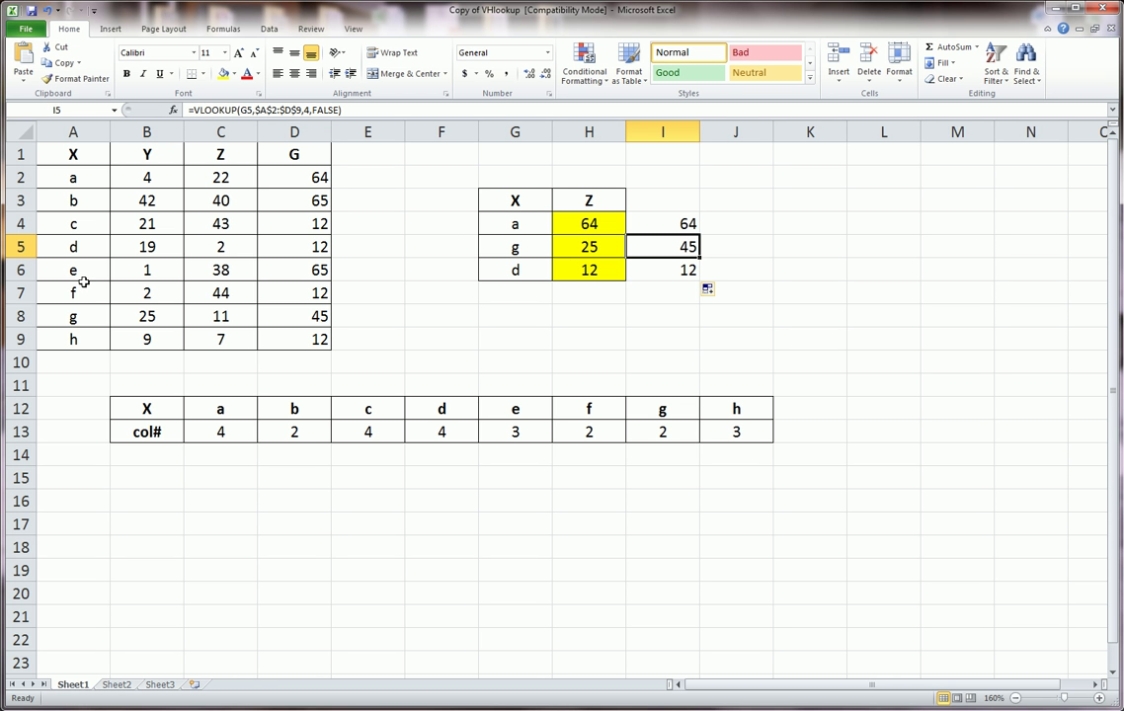
# Mark that g returns 45 from column G instead of the expected 25
pyautogui.moveTo(81, 308)
pyautogui.mouseDown()
pyautogui.moveTo(60, 318)
pyautogui.moveTo(85, 312)
pyautogui.mouseUp()
pyautogui.moveTo(333, 326); pyautogui.dragTo(324, 302)
pyautogui.moveTo(677, 244); pyautogui.dragTo(703, 249)
pyautogui.moveTo(605, 239)
pyautogui.mouseDown()
pyautogui.moveTo(577, 250)
pyautogui.moveTo(596, 252)
pyautogui.mouseUp()
pyautogui.press('Escape')
# Widen column I and delete the column number 4 from I4's VLOOKUP formula
pyautogui.click(687, 226)
pyautogui.click(306, 109)
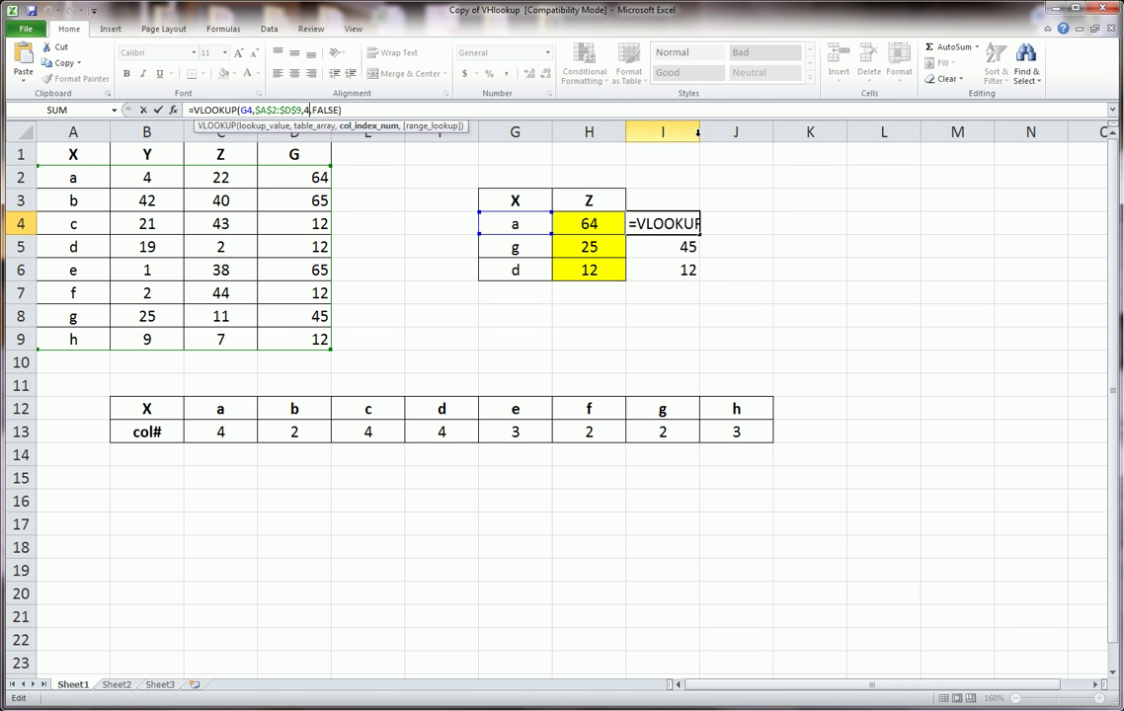
pyautogui.press('Escape')
pyautogui.moveTo(699, 131); pyautogui.dragTo(901, 130)
pyautogui.doubleClick(798, 221)
pyautogui.doubleClick(815, 223)
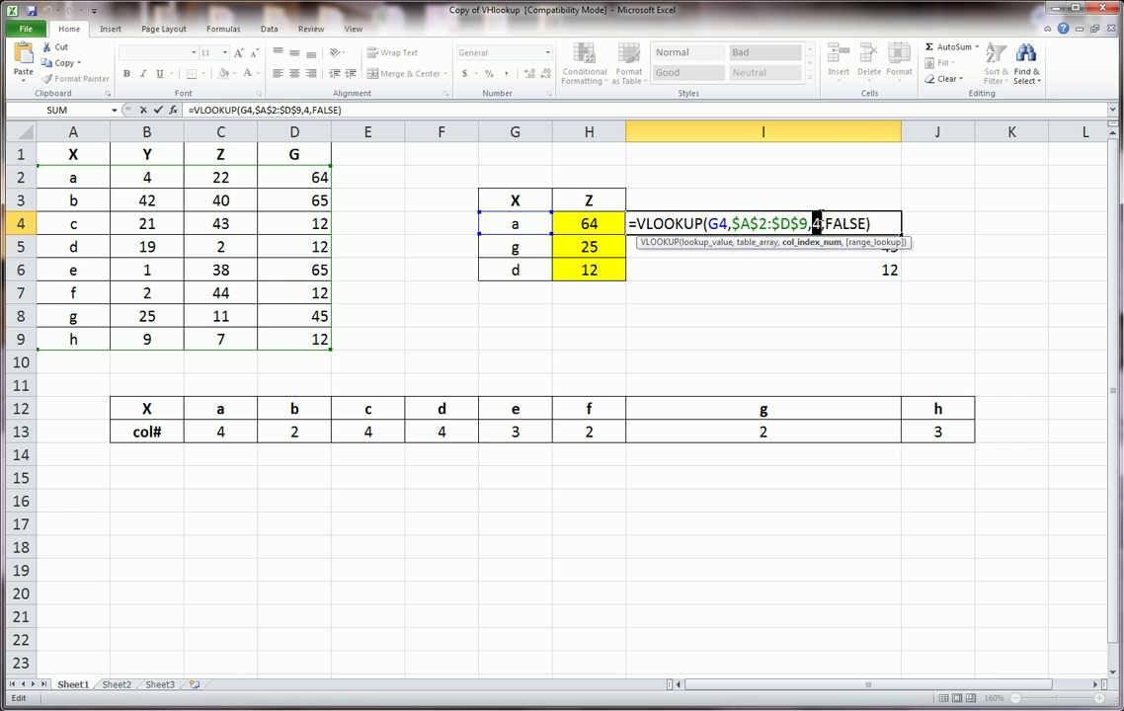
pyautogui.write('4')
pyautogui.press('BackSpace')
pyautogui.write('3')
pyautogui.press('BackSpace')
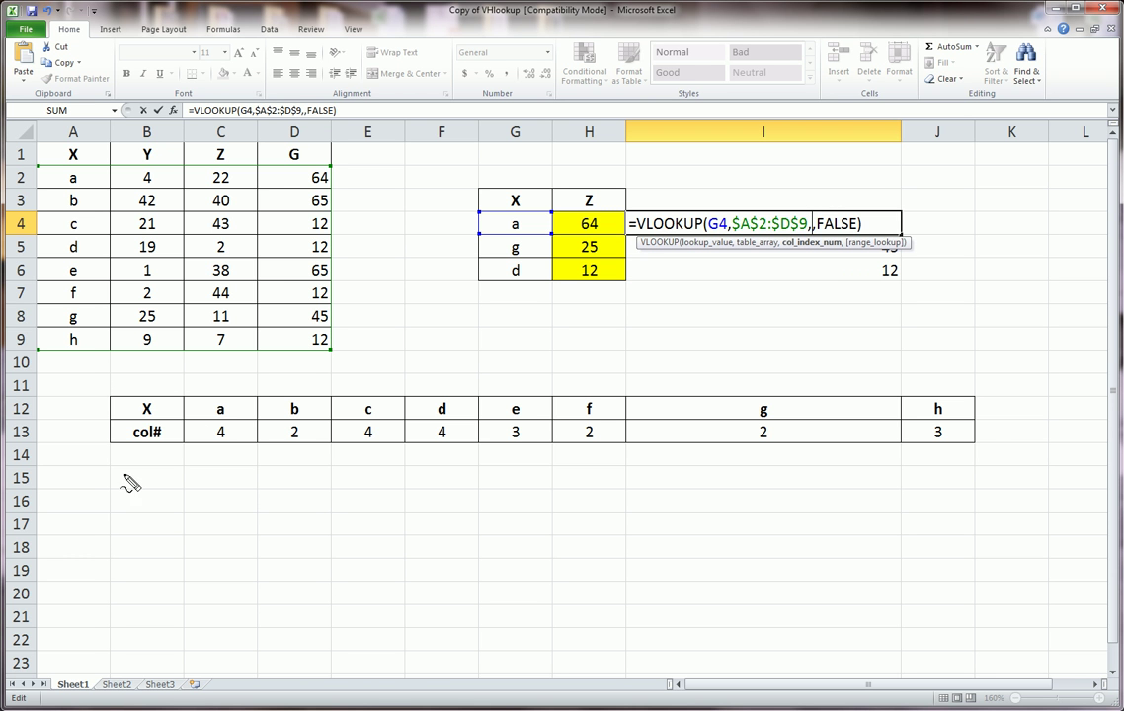
# Mark each col# value against its data: 4→64 for a, 2→40 for b, 4→12 for c, 3→38 for e
pyautogui.moveTo(101, 390)
pyautogui.mouseDown()
pyautogui.moveTo(938, 383)
pyautogui.moveTo(978, 452)
pyautogui.moveTo(288, 498)
pyautogui.moveTo(111, 409)
pyautogui.moveTo(118, 399)
pyautogui.mouseUp()
pyautogui.moveTo(205, 424)
pyautogui.mouseDown()
pyautogui.moveTo(242, 459)
pyautogui.moveTo(210, 427)
pyautogui.moveTo(220, 421)
pyautogui.mouseUp()
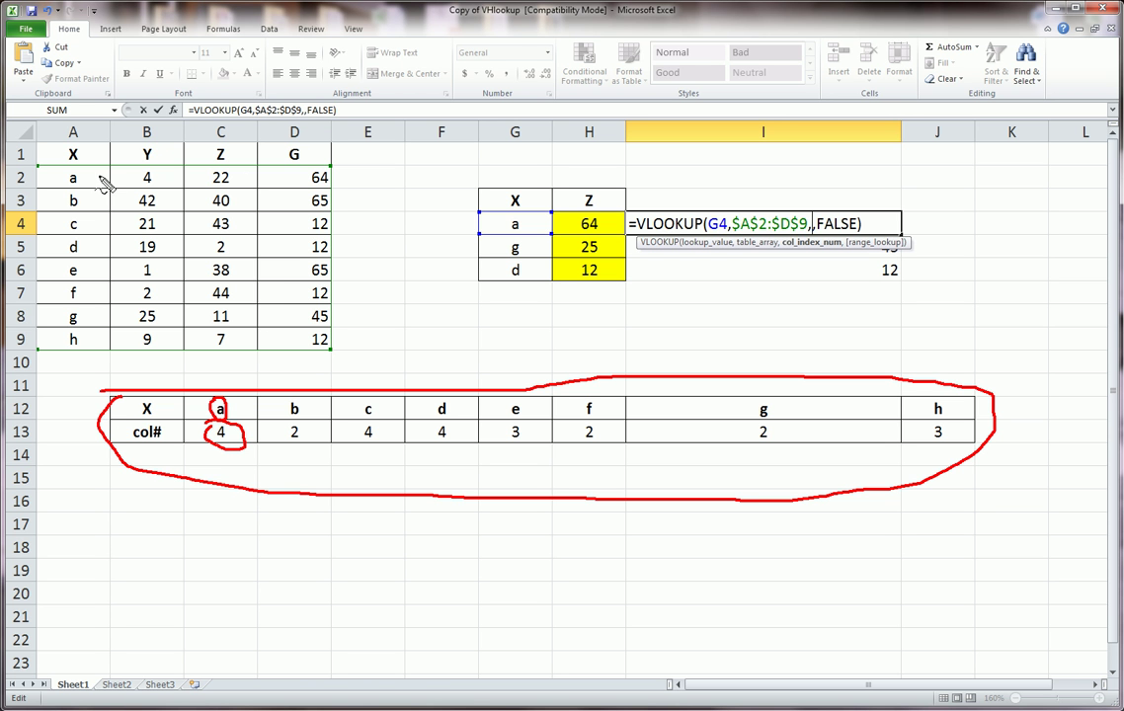
pyautogui.moveTo(324, 167)
pyautogui.mouseDown()
pyautogui.moveTo(296, 180)
pyautogui.moveTo(329, 184)
pyautogui.mouseUp()
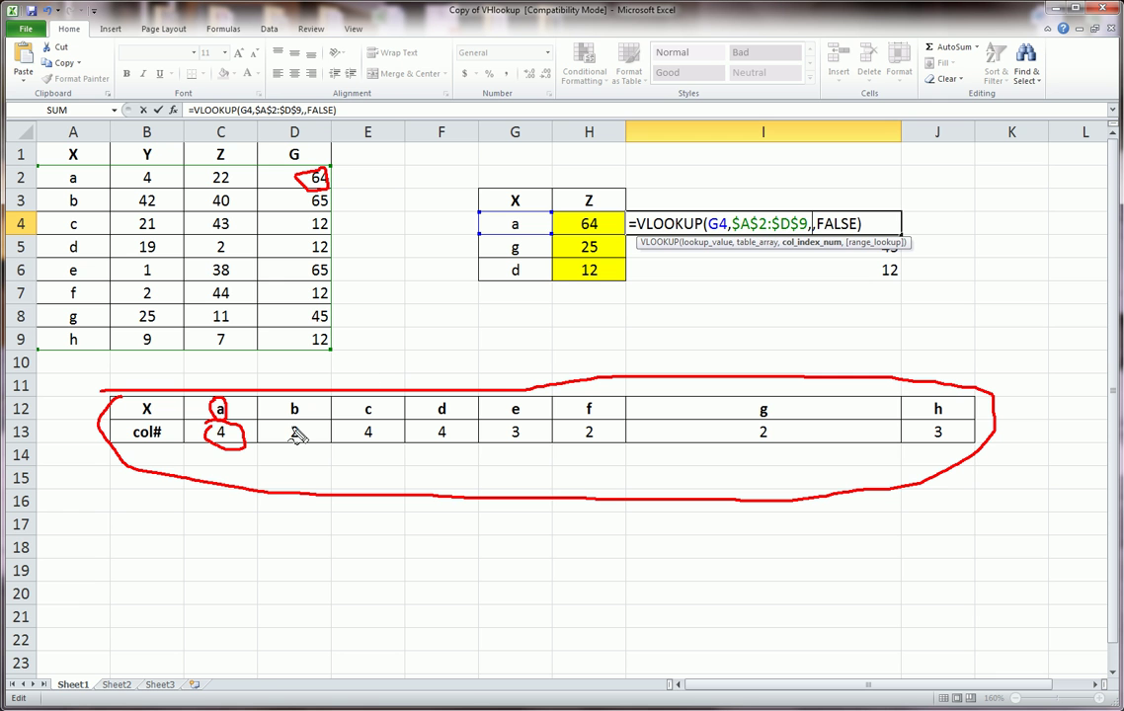
pyautogui.moveTo(296, 427)
pyautogui.mouseDown()
pyautogui.moveTo(288, 438)
pyautogui.moveTo(283, 428)
pyautogui.mouseUp()
pyautogui.moveTo(202, 195)
pyautogui.mouseDown()
pyautogui.moveTo(225, 223)
pyautogui.moveTo(204, 198)
pyautogui.mouseUp()
pyautogui.moveTo(370, 420)
pyautogui.mouseDown()
pyautogui.moveTo(359, 439)
pyautogui.moveTo(389, 444)
pyautogui.moveTo(340, 419)
pyautogui.mouseUp()
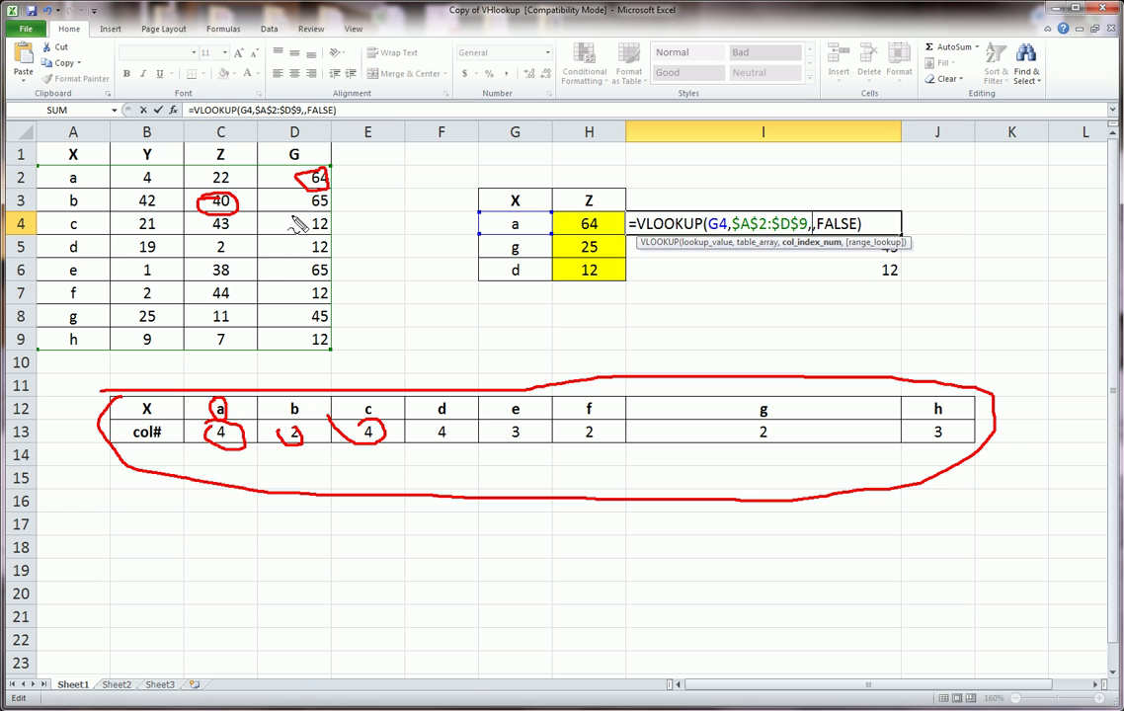
pyautogui.moveTo(324, 210); pyautogui.dragTo(324, 237)
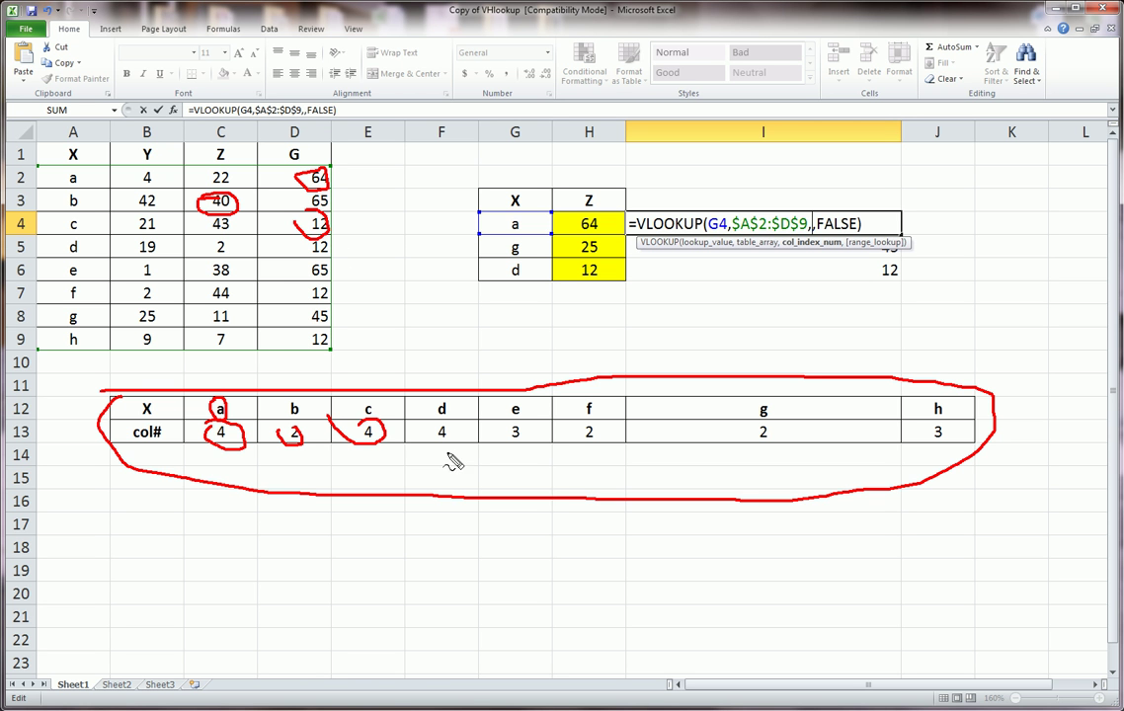
pyautogui.moveTo(512, 422); pyautogui.dragTo(523, 431)
pyautogui.moveTo(209, 262)
pyautogui.mouseDown()
pyautogui.moveTo(232, 260)
pyautogui.moveTo(255, 287)
pyautogui.moveTo(209, 264)
pyautogui.mouseUp()
# Insert HLOOKUP(G4,$C$12:$J$13,2 as I4's column index and submit the formula
pyautogui.press('Escape')
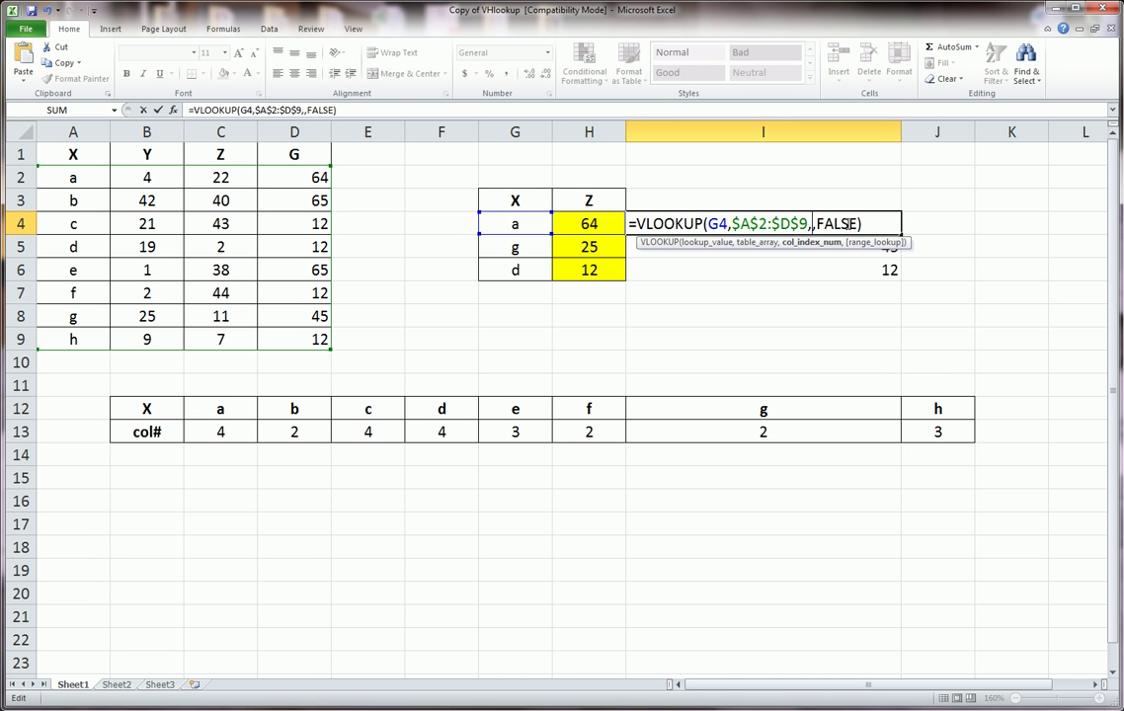
pyautogui.write('hl')
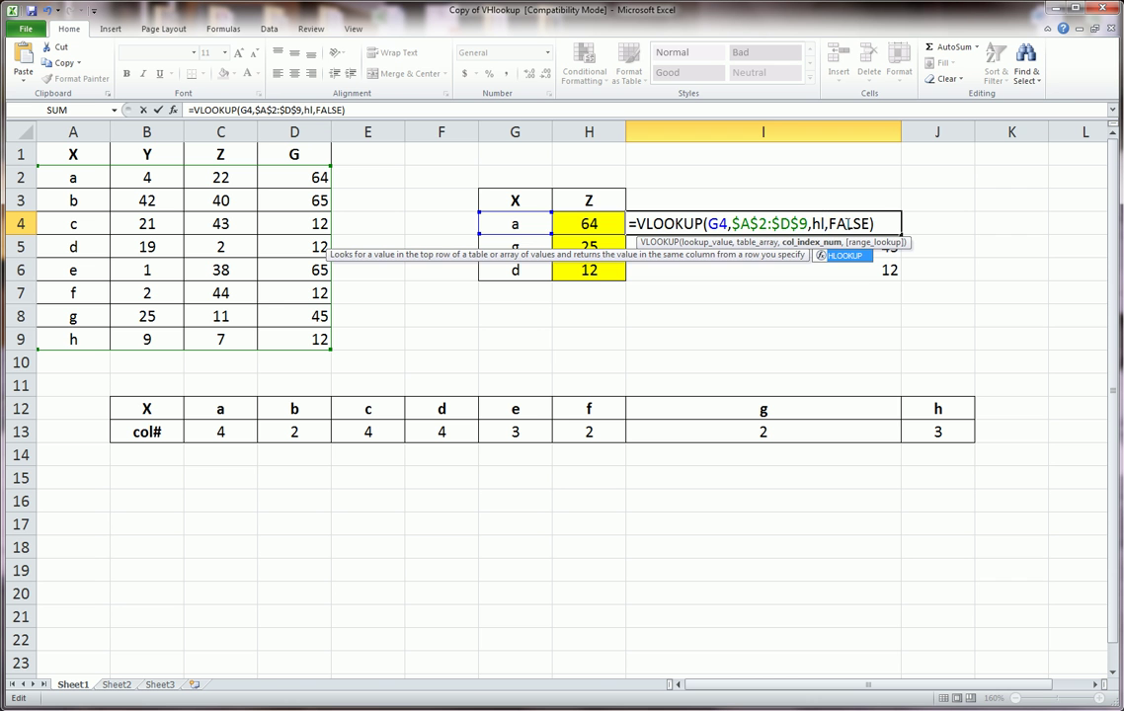
pyautogui.write('ookup(')
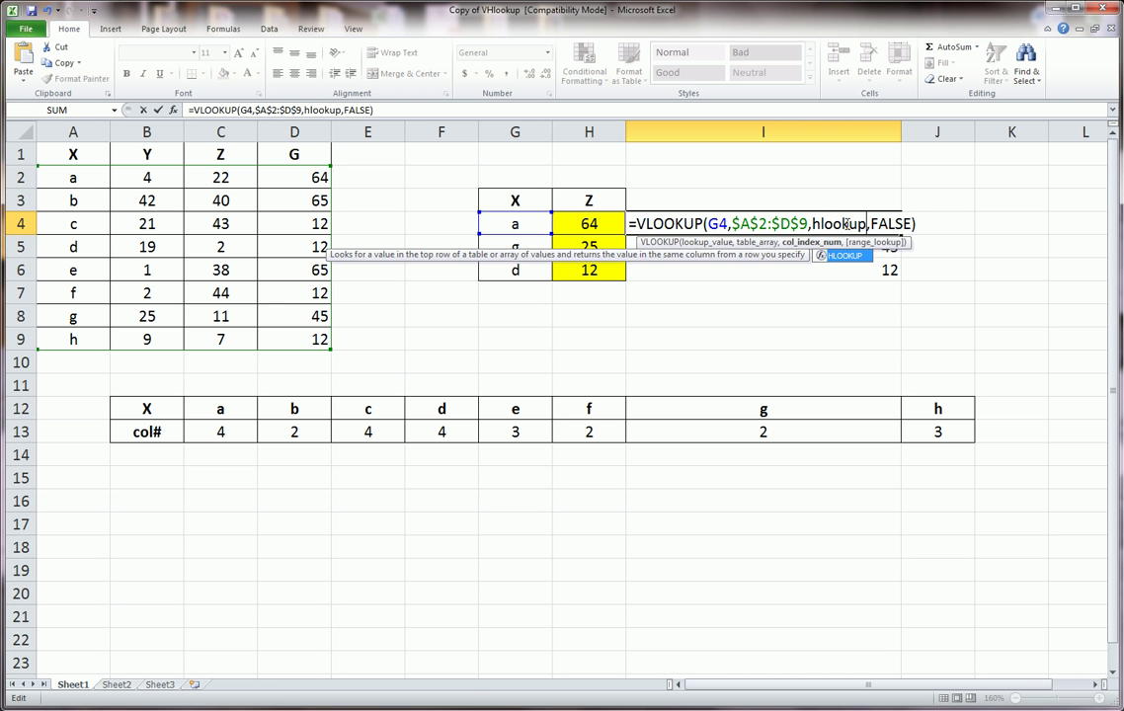
pyautogui.moveTo(213, 408); pyautogui.dragTo(739, 439)
pyautogui.click(529, 222)
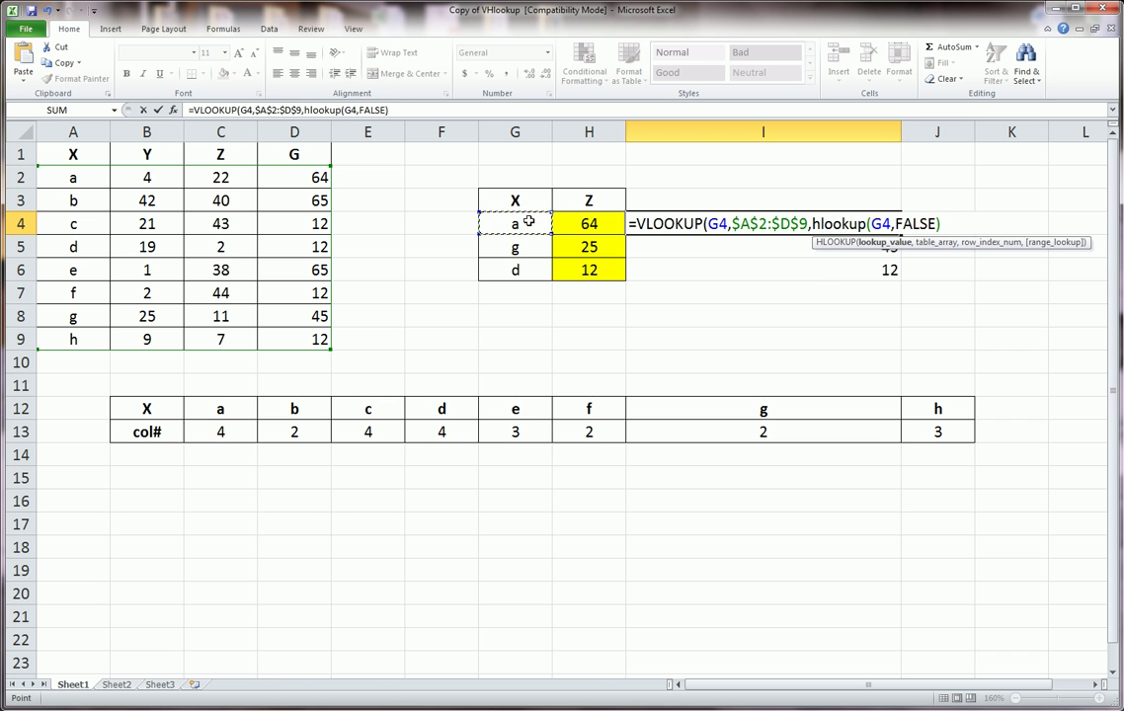
pyautogui.write(',')
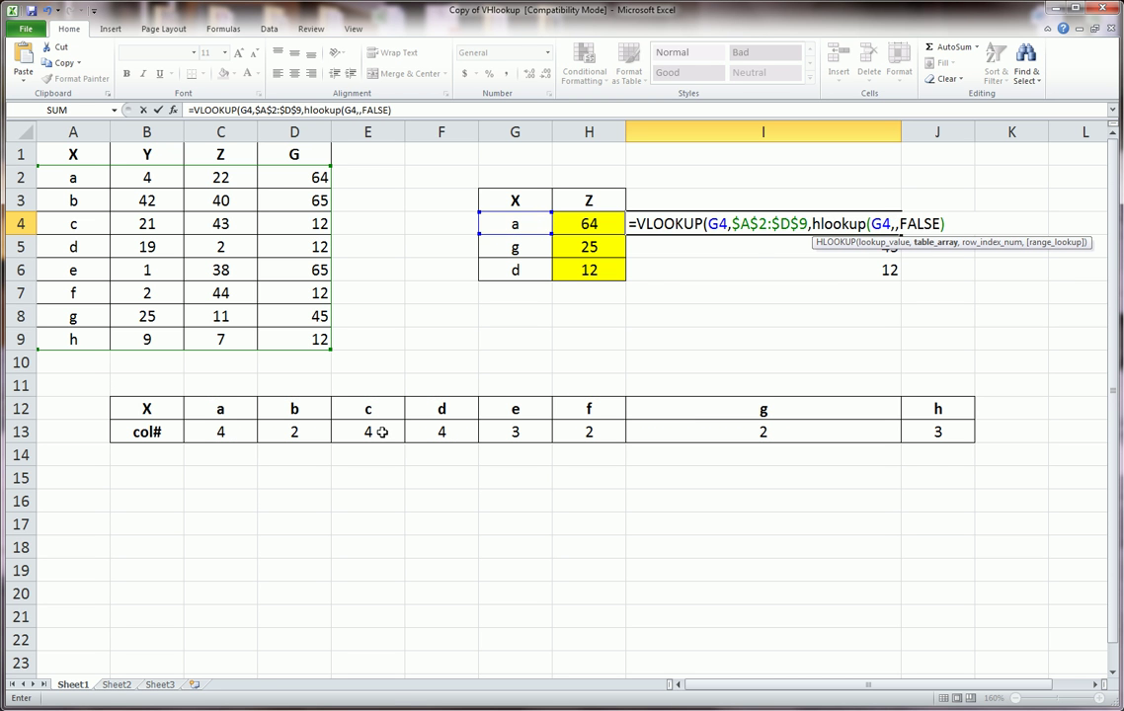
pyautogui.moveTo(233, 410); pyautogui.dragTo(913, 431)
pyautogui.press('F4')
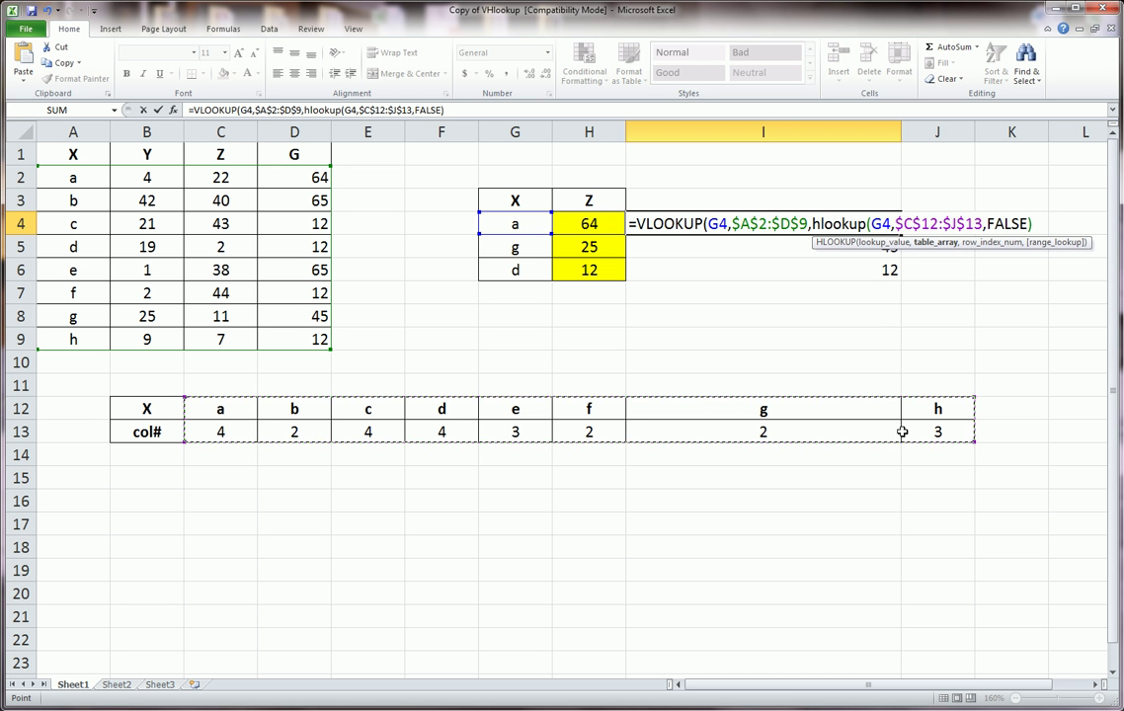
pyautogui.write(',2,')
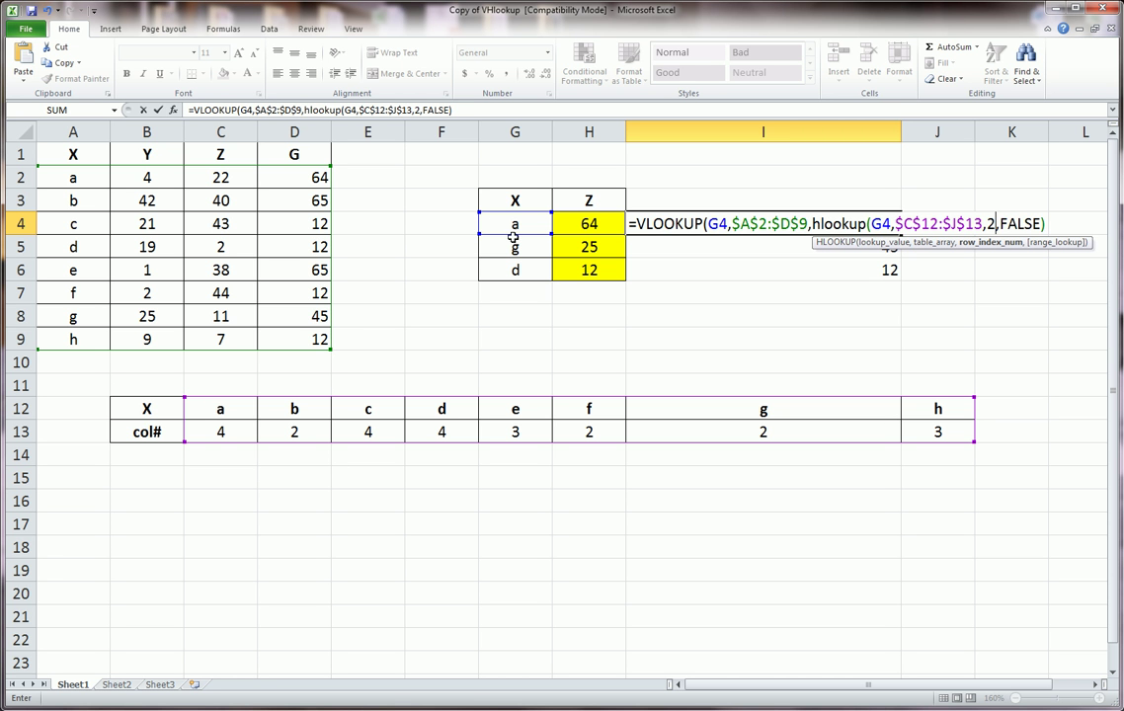
pyautogui.press('Return')
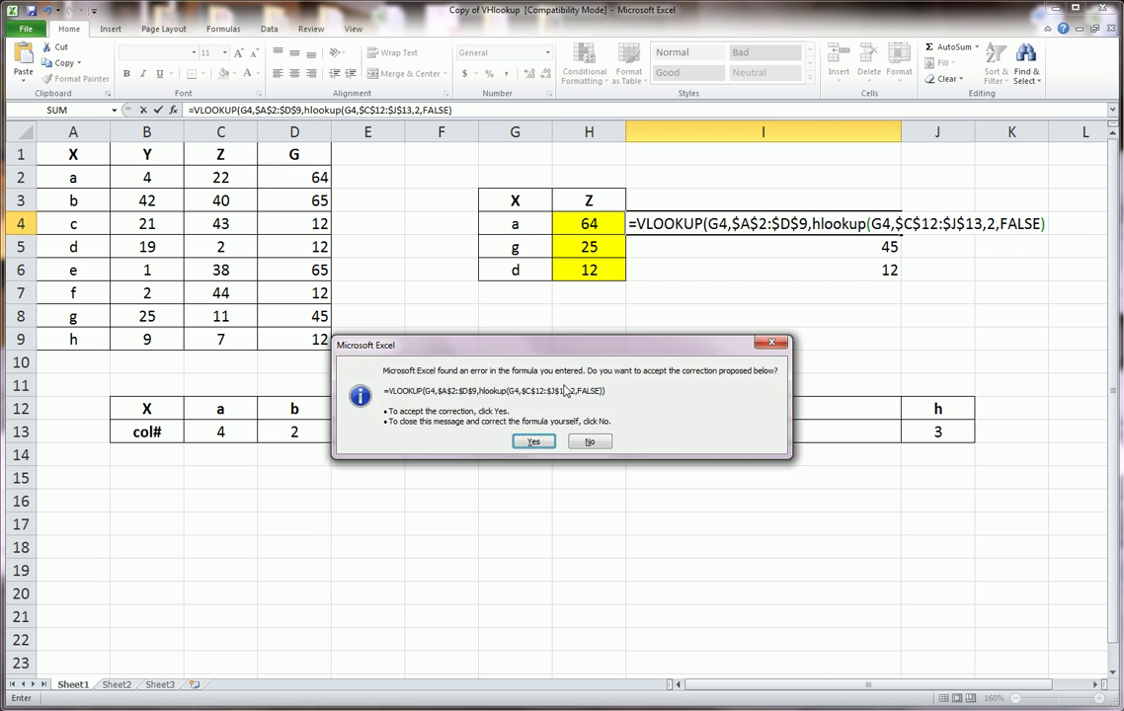
# Accept Excel's correction, dismiss the missing-parenthesis message, and mark a in G4 and the col# table
pyautogui.click(532, 440)
pyautogui.click(565, 416)
pyautogui.moveTo(505, 212)
pyautogui.mouseDown()
pyautogui.moveTo(516, 205)
pyautogui.moveTo(504, 233)
pyautogui.moveTo(502, 209)
pyautogui.mouseUp()
pyautogui.moveTo(211, 407)
pyautogui.mouseDown()
pyautogui.moveTo(238, 426)
pyautogui.moveTo(215, 403)
pyautogui.mouseUp()
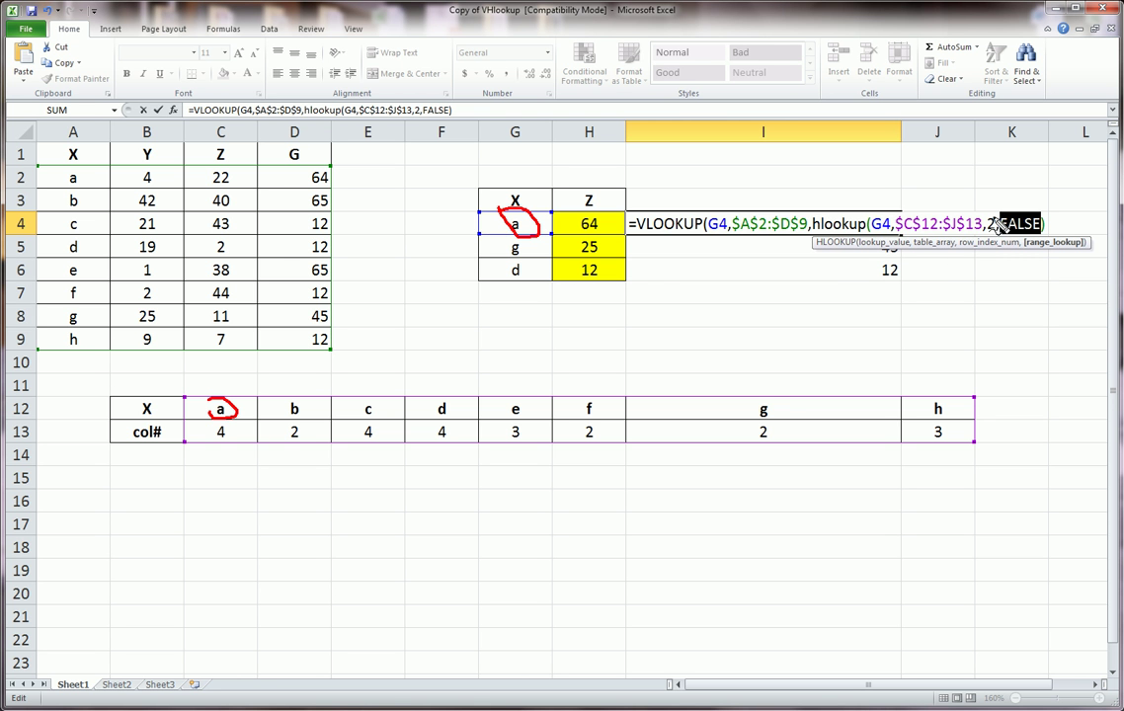
# Circle HLOOKUP's row index 2 and a's 4, and number col# rows 1–2 and data columns 1–4
pyautogui.moveTo(993, 226)
pyautogui.mouseDown()
pyautogui.moveTo(986, 218)
pyautogui.moveTo(995, 223)
pyautogui.mouseUp()
pyautogui.moveTo(226, 434)
pyautogui.mouseDown()
pyautogui.moveTo(226, 451)
pyautogui.moveTo(202, 420)
pyautogui.mouseUp()
pyautogui.moveTo(124, 400)
pyautogui.mouseDown()
pyautogui.moveTo(120, 441)
pyautogui.moveTo(135, 440)
pyautogui.mouseUp()
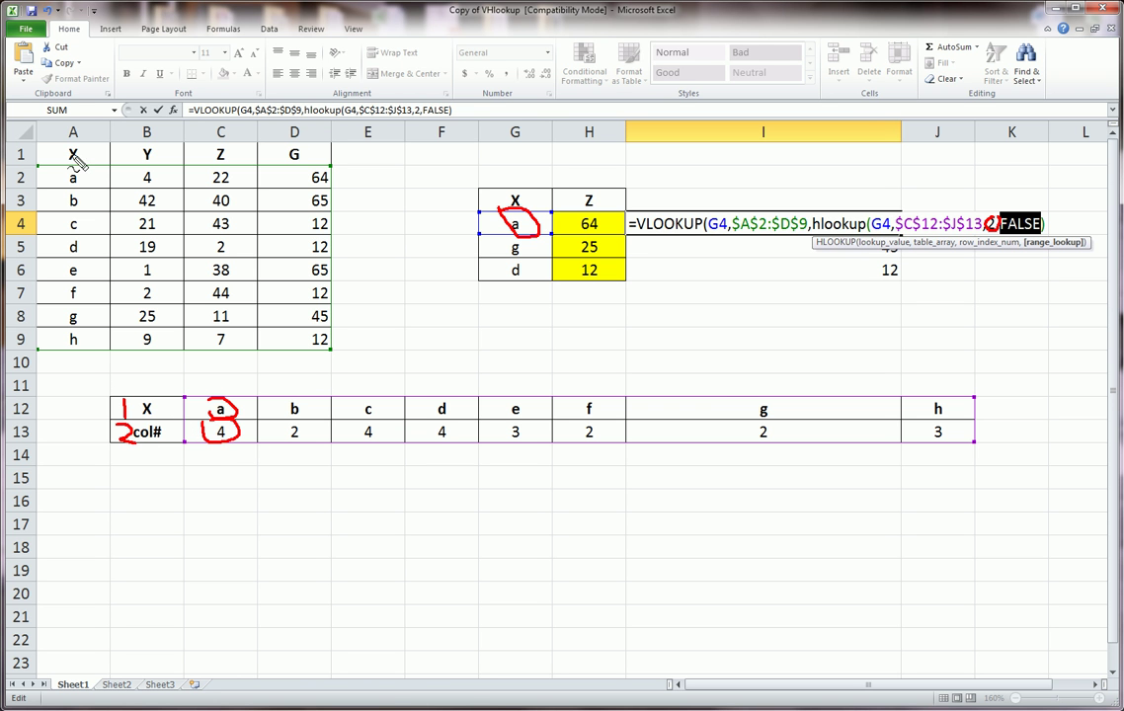
pyautogui.moveTo(79, 145); pyautogui.dragTo(82, 164)
pyautogui.moveTo(153, 146)
pyautogui.mouseDown()
pyautogui.moveTo(180, 168)
pyautogui.moveTo(223, 168)
pyautogui.moveTo(214, 170)
pyautogui.mouseUp()
pyautogui.moveTo(285, 148)
pyautogui.mouseDown()
pyautogui.moveTo(289, 160)
pyautogui.moveTo(302, 156)
pyautogui.mouseUp()
pyautogui.moveTo(296, 148); pyautogui.dragTo(298, 166)
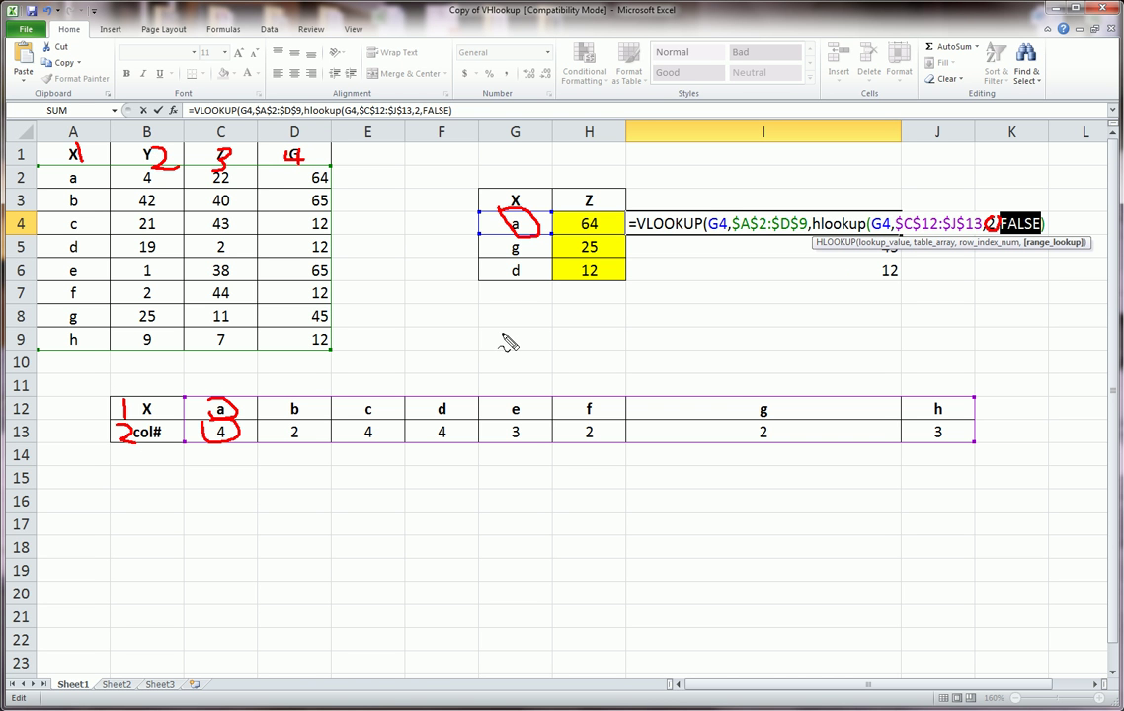
# Complete I4 as =VLOOKUP(G4,$A$2:$D$9,HLOOKUP(G4,$C$12:$J$13,2,FALSE),FALSE), returning 64
pyautogui.press('Escape')
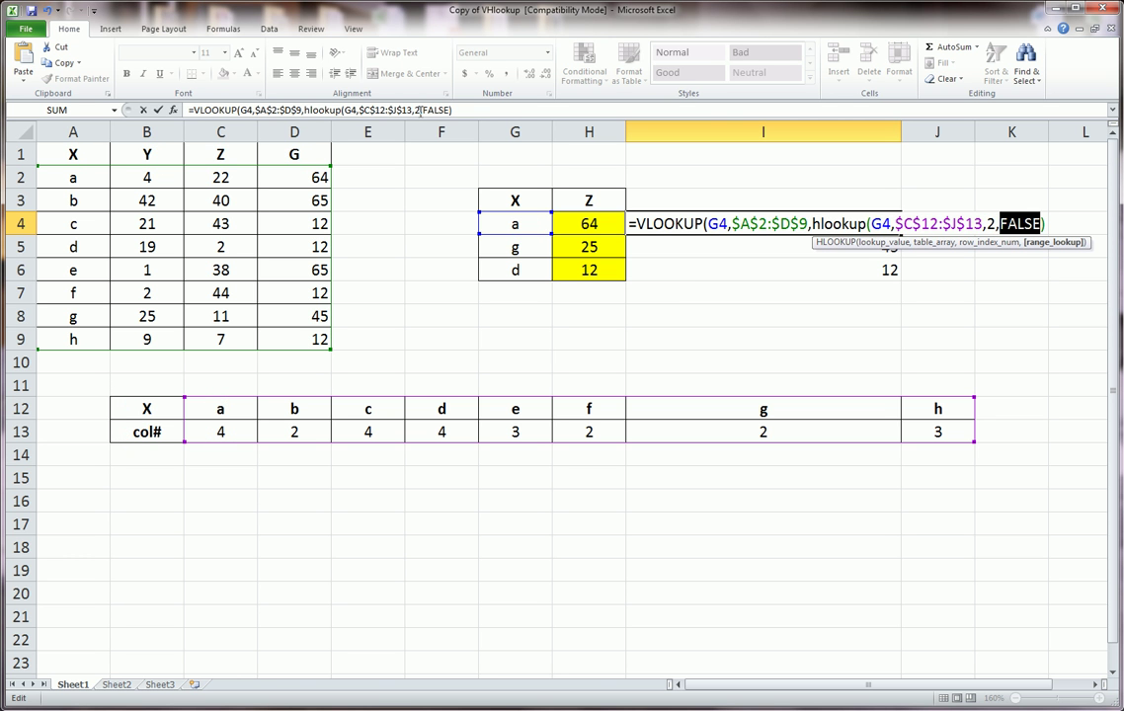
pyautogui.click(421, 110)
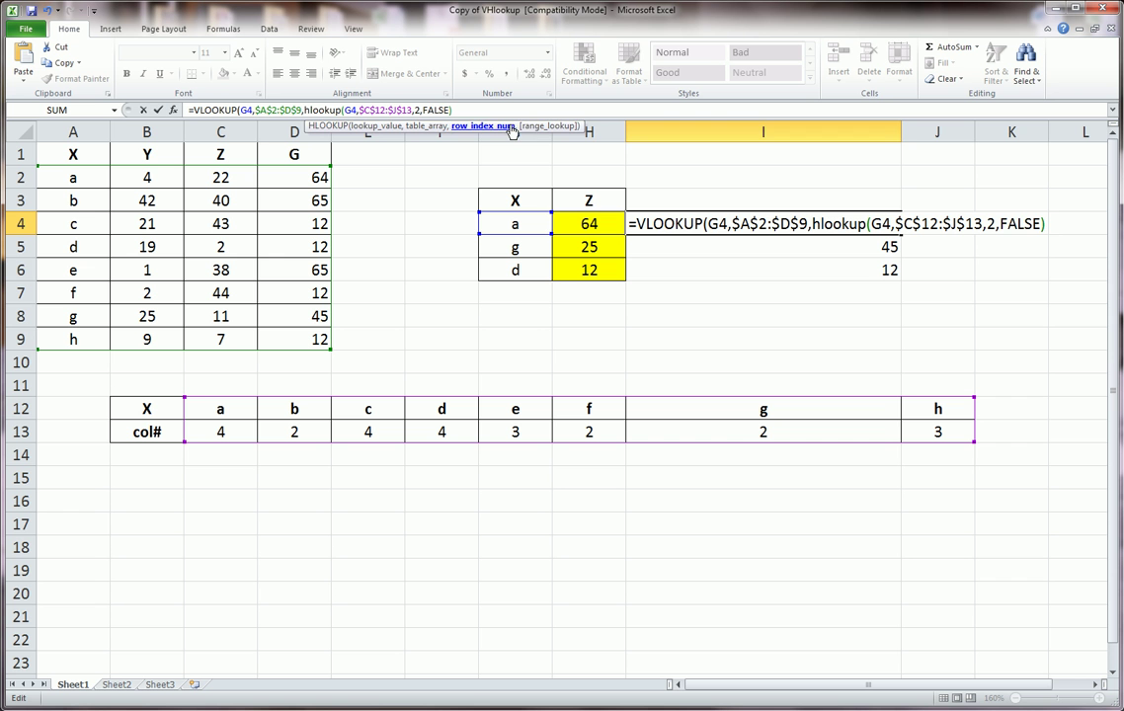
pyautogui.write('false),FALSE')
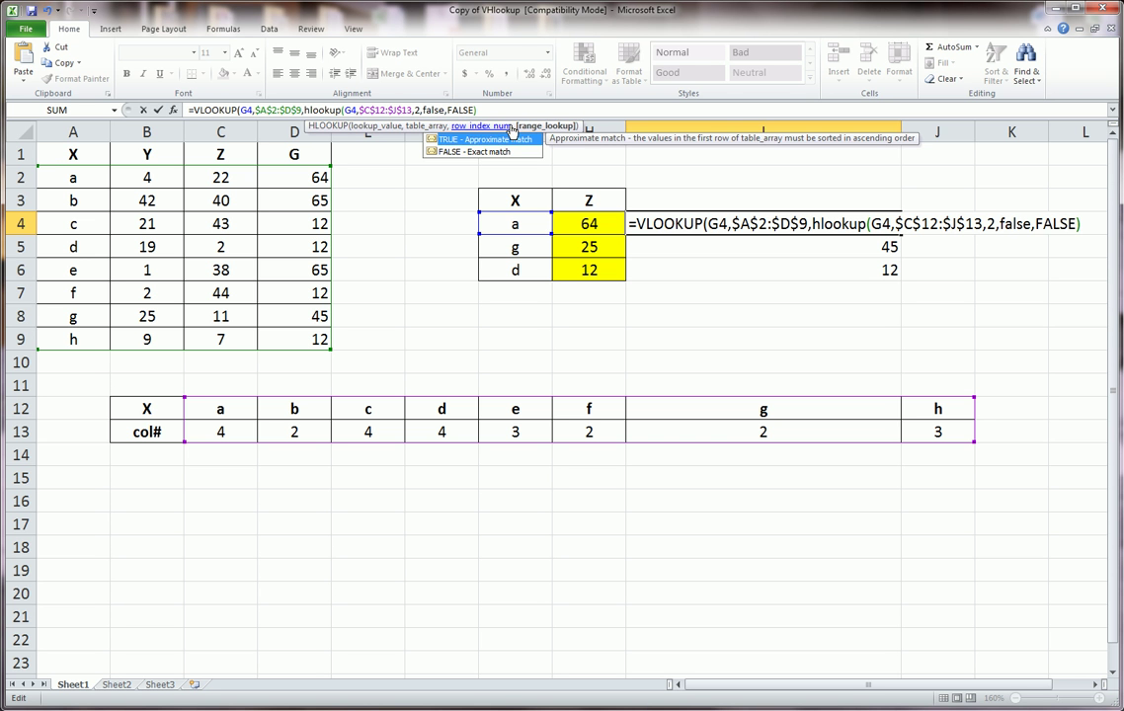
pyautogui.write(')')
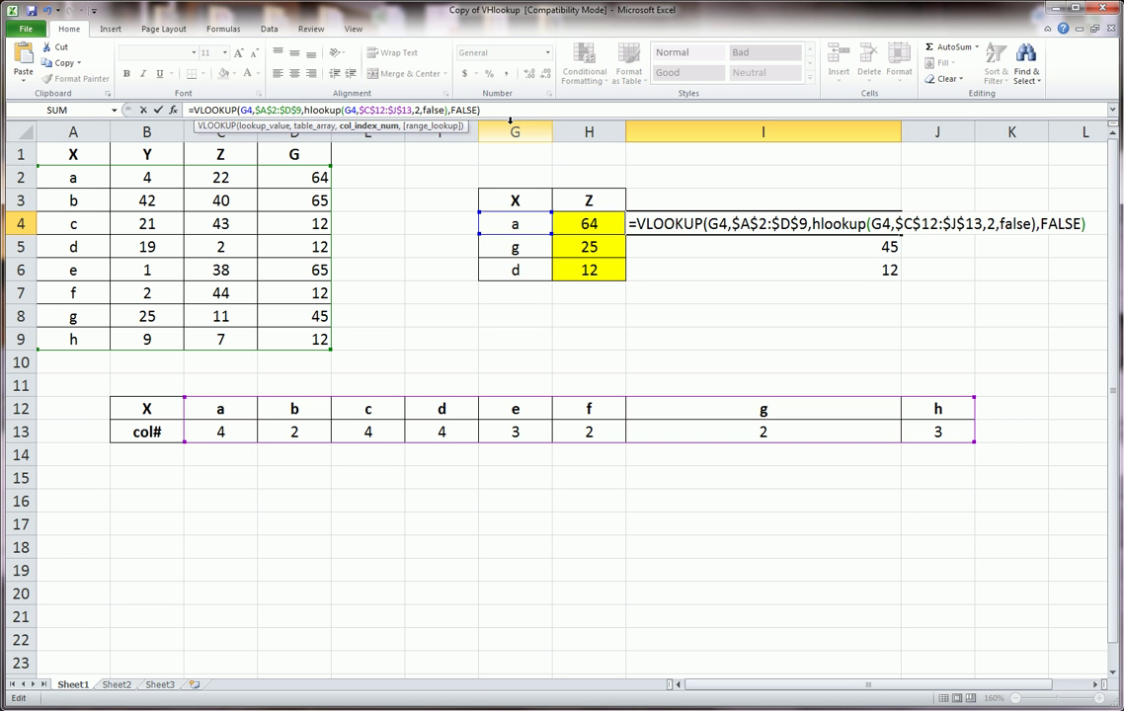
pyautogui.press('Return')
pyautogui.click(888, 223)
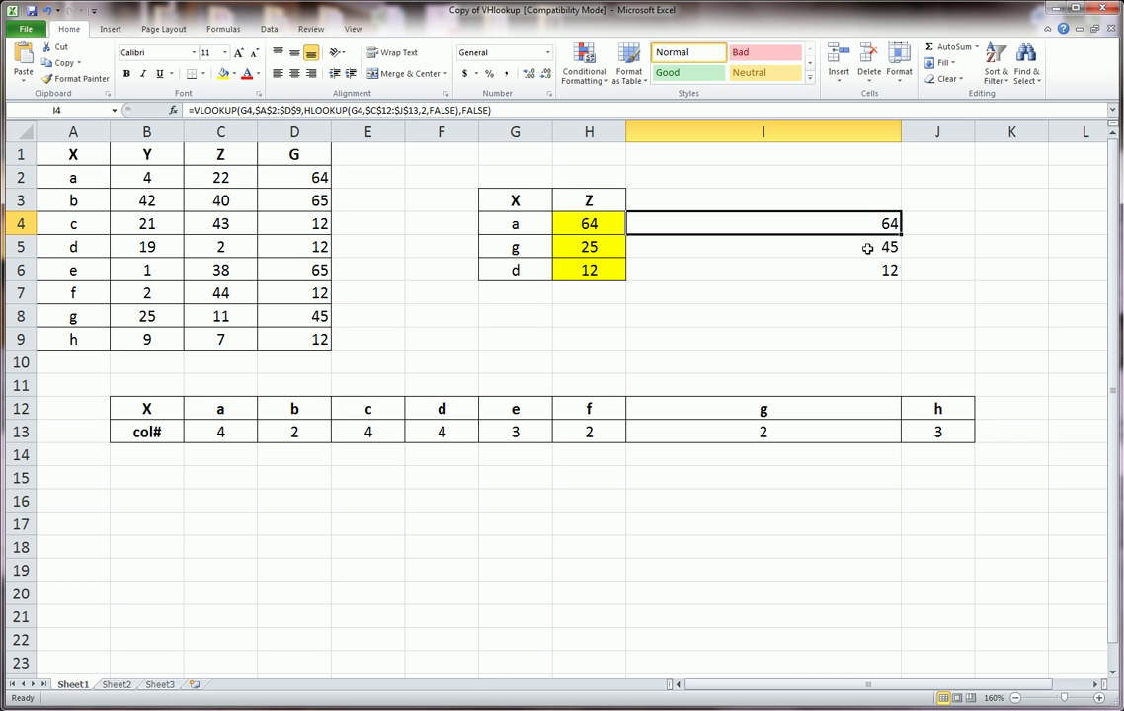
# Compare with H4 and H5, then fill I4's nested formula down to I6, giving 25 and 12
pyautogui.click(602, 222)
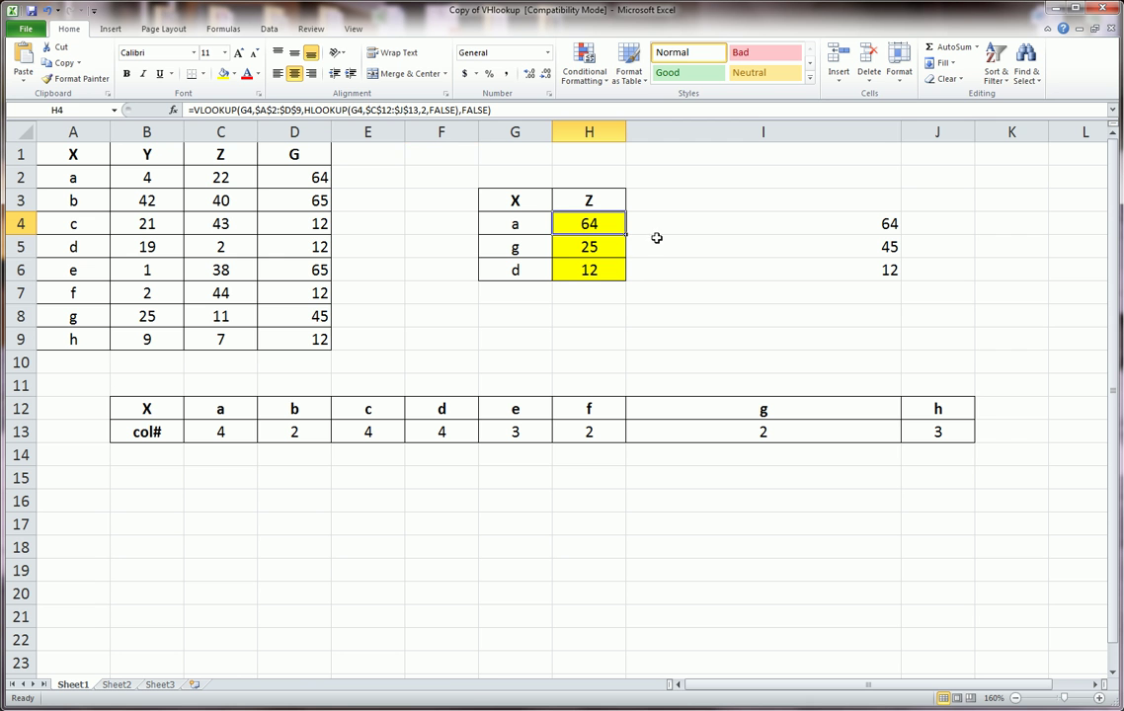
pyautogui.click(606, 250)
pyautogui.click(893, 227)
pyautogui.moveTo(899, 235); pyautogui.dragTo(895, 272)
pyautogui.click(878, 245)
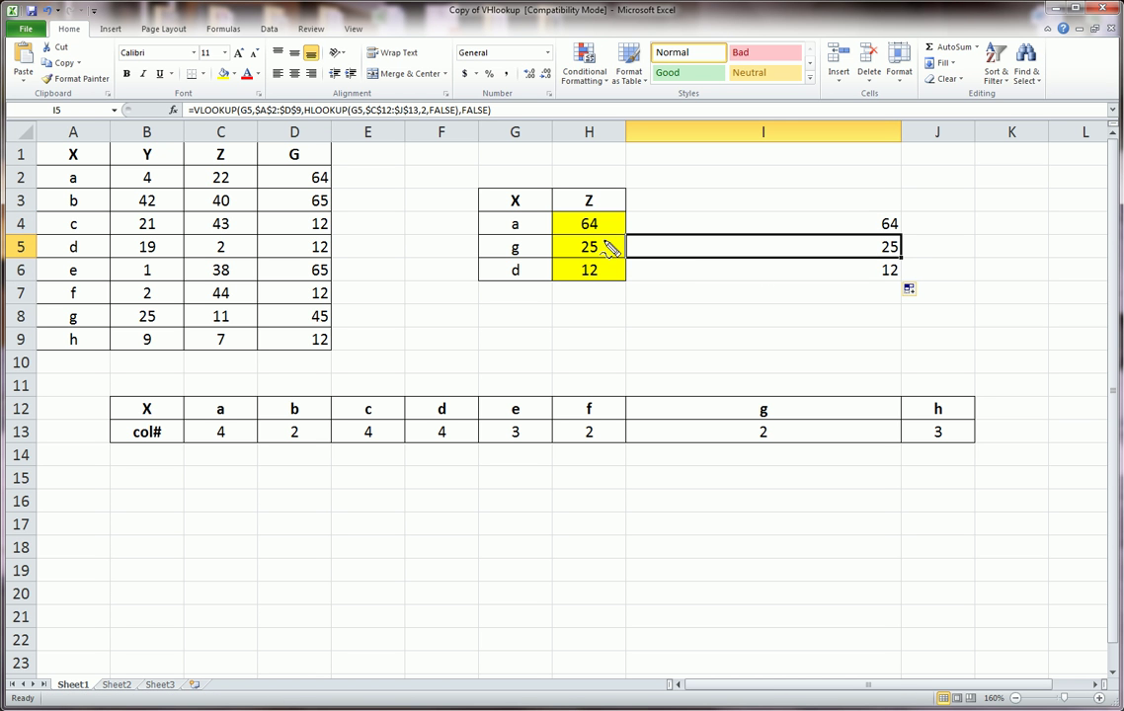
pyautogui.moveTo(235, 103)
pyautogui.mouseDown()
pyautogui.moveTo(237, 121)
pyautogui.moveTo(239, 103)
pyautogui.mouseUp()
pyautogui.moveTo(514, 241)
pyautogui.mouseDown()
pyautogui.moveTo(534, 259)
pyautogui.moveTo(519, 243)
pyautogui.moveTo(523, 254)
pyautogui.mouseUp()
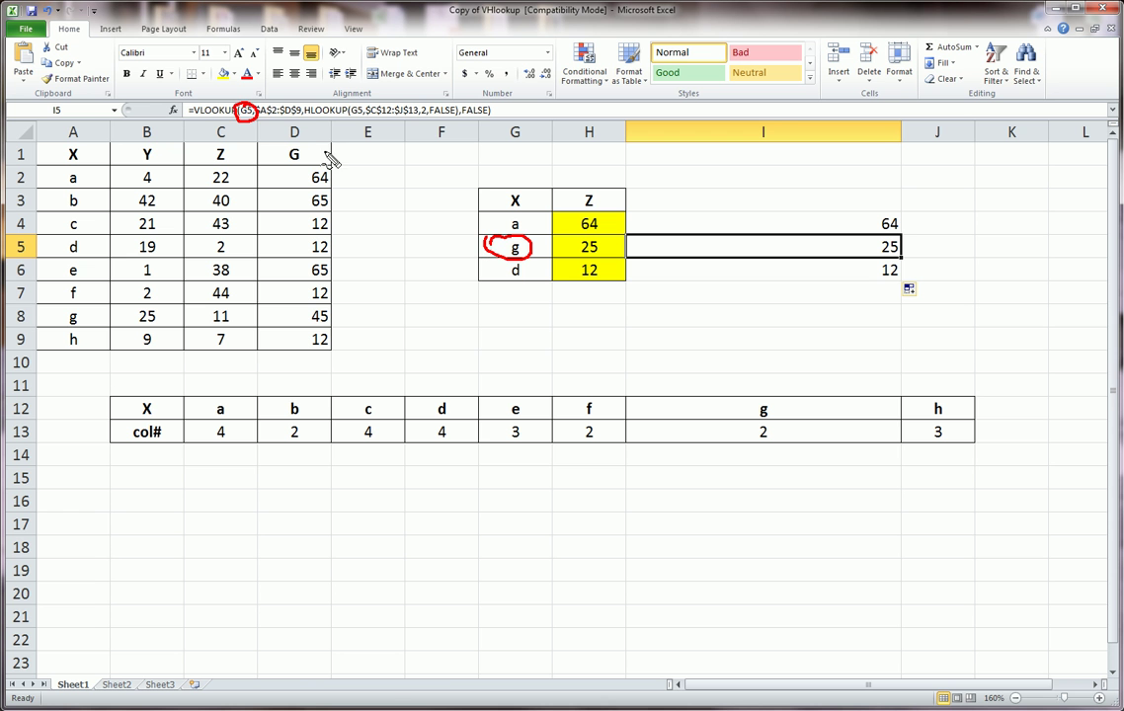
pyautogui.moveTo(264, 112)
pyautogui.mouseDown()
pyautogui.moveTo(285, 100)
pyautogui.moveTo(302, 120)
pyautogui.moveTo(259, 116)
pyautogui.mouseUp()
pyautogui.moveTo(41, 160)
pyautogui.mouseDown()
pyautogui.moveTo(294, 160)
pyautogui.moveTo(287, 325)
pyautogui.moveTo(8, 205)
pyautogui.moveTo(20, 170)
pyautogui.mouseUp()
pyautogui.moveTo(70, 308)
pyautogui.mouseDown()
pyautogui.moveTo(90, 326)
pyautogui.moveTo(88, 310)
pyautogui.mouseUp()
pyautogui.moveTo(286, 103)
pyautogui.mouseDown()
pyautogui.moveTo(450, 103)
pyautogui.moveTo(461, 126)
pyautogui.mouseUp()
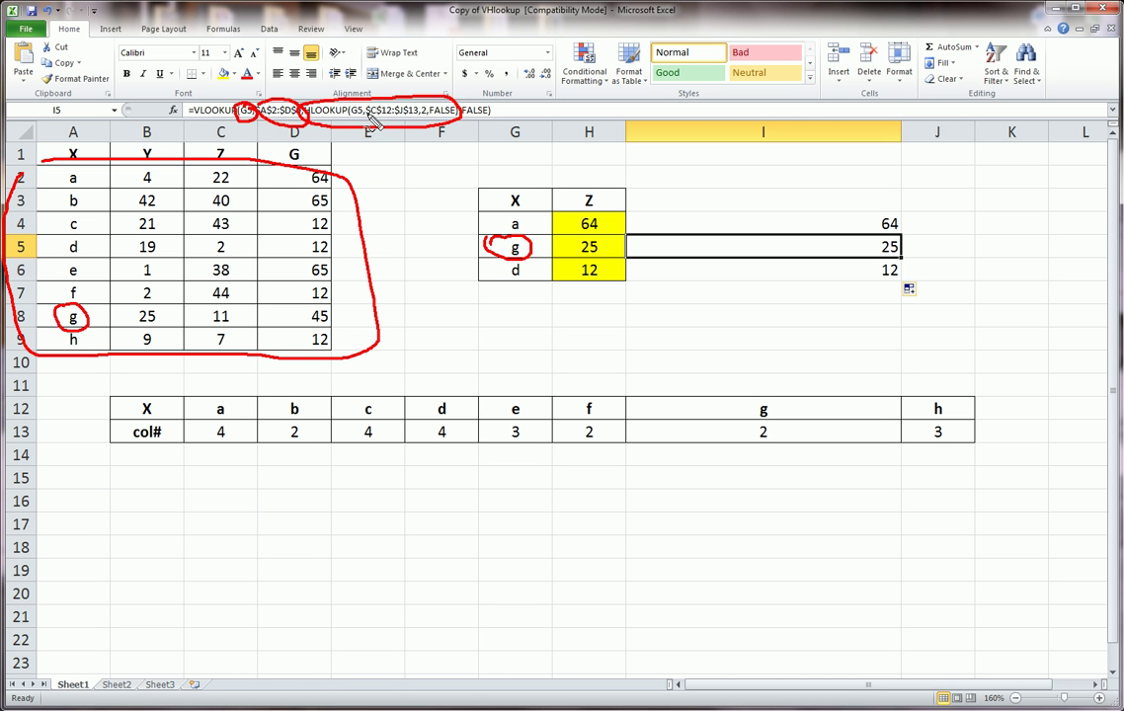
pyautogui.moveTo(533, 244)
pyautogui.mouseDown()
pyautogui.moveTo(510, 267)
pyautogui.moveTo(504, 242)
pyautogui.mouseUp()
pyautogui.moveTo(190, 393)
pyautogui.mouseDown()
pyautogui.moveTo(963, 384)
pyautogui.moveTo(677, 514)
pyautogui.moveTo(187, 375)
pyautogui.mouseUp()
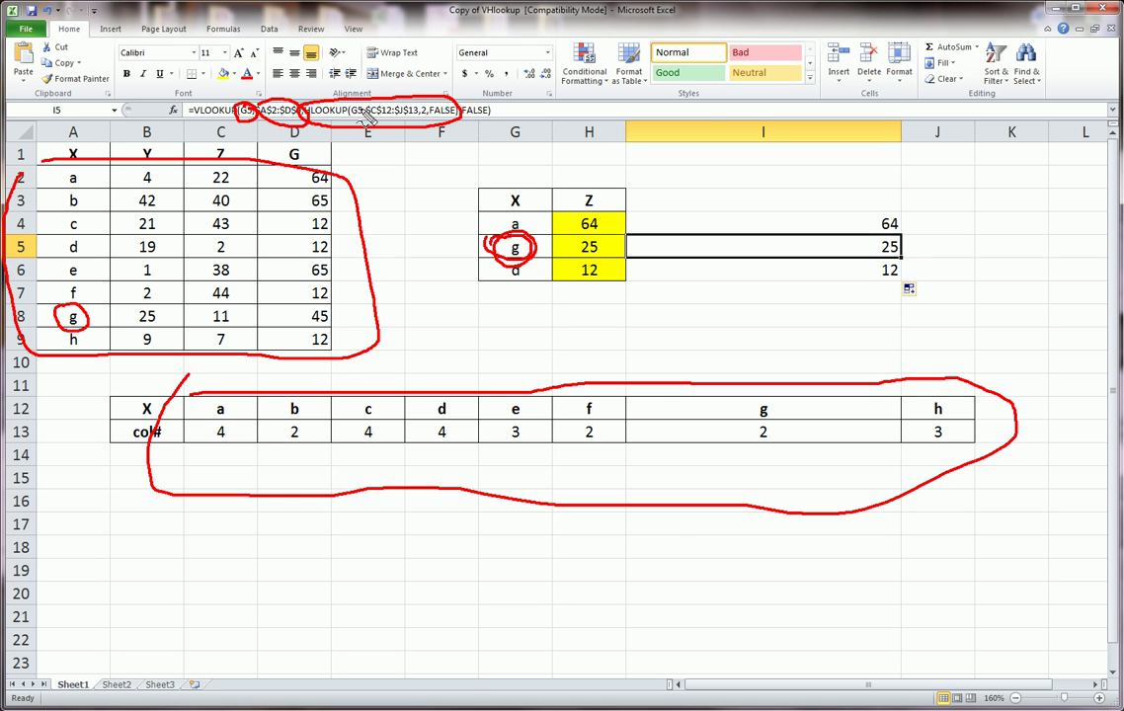
pyautogui.moveTo(423, 111)
pyautogui.mouseDown()
pyautogui.moveTo(378, 99)
pyautogui.moveTo(367, 121)
pyautogui.moveTo(393, 129)
pyautogui.mouseUp()
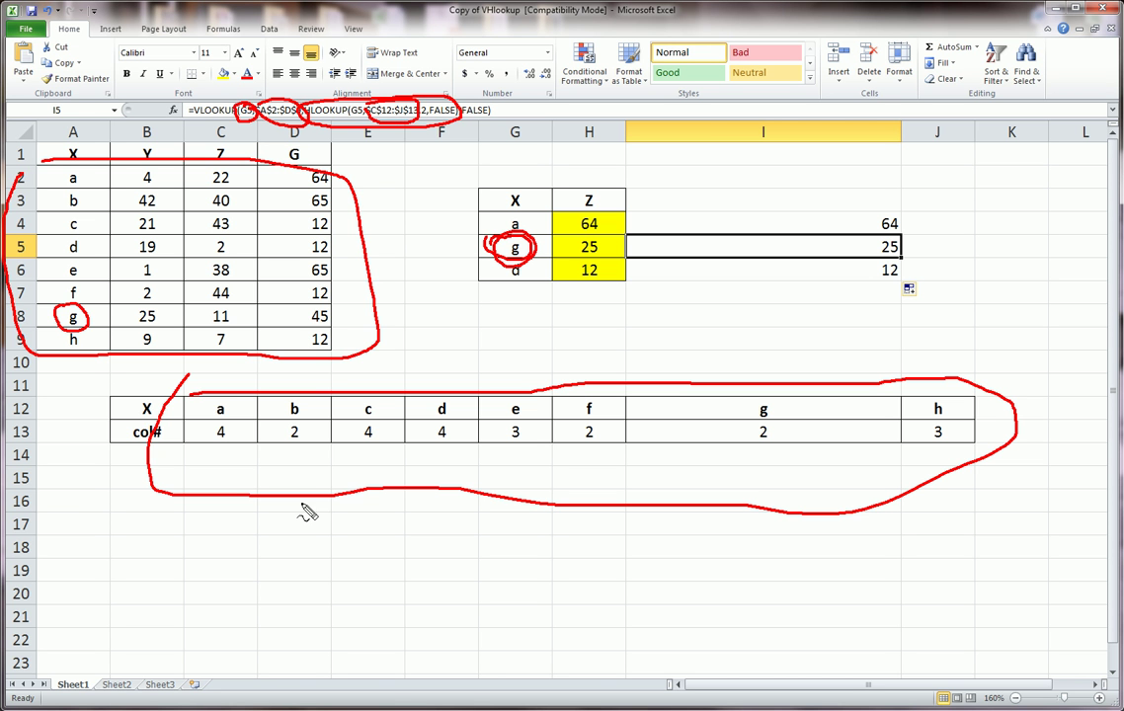
pyautogui.moveTo(750, 415)
pyautogui.mouseDown()
pyautogui.moveTo(780, 413)
pyautogui.moveTo(743, 426)
pyautogui.mouseUp()
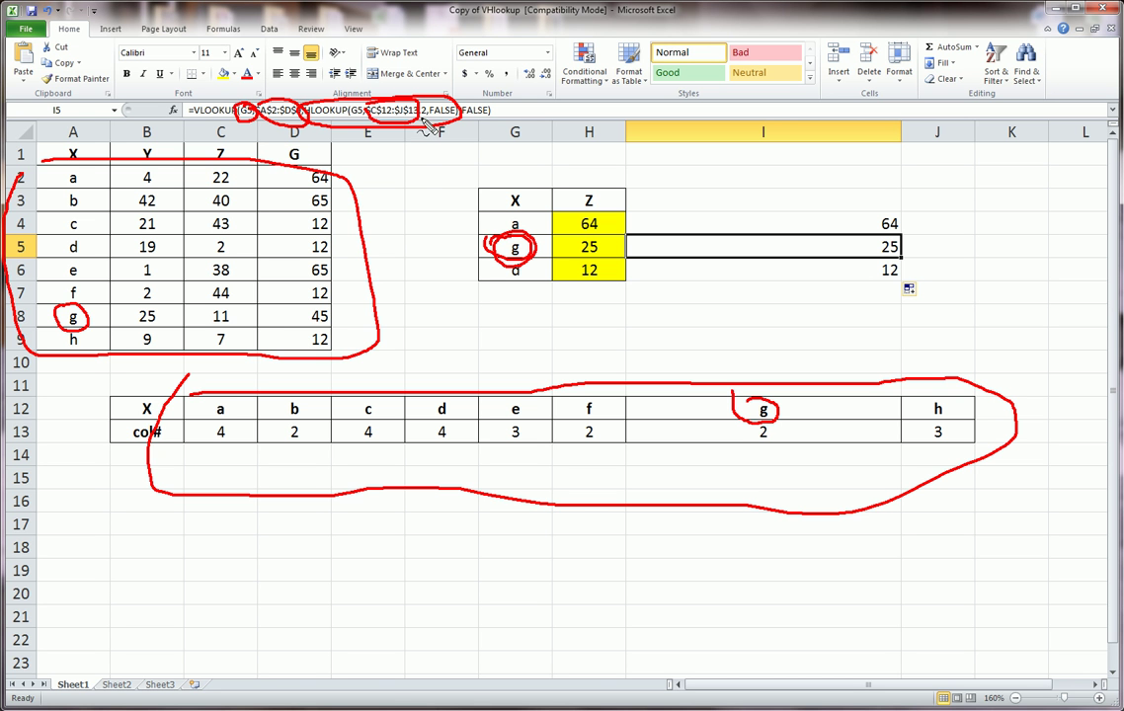
pyautogui.moveTo(418, 155); pyautogui.dragTo(425, 134)
pyautogui.moveTo(772, 423)
pyautogui.mouseDown()
pyautogui.moveTo(781, 440)
pyautogui.moveTo(747, 441)
pyautogui.moveTo(776, 425)
pyautogui.moveTo(773, 442)
pyautogui.mouseUp()
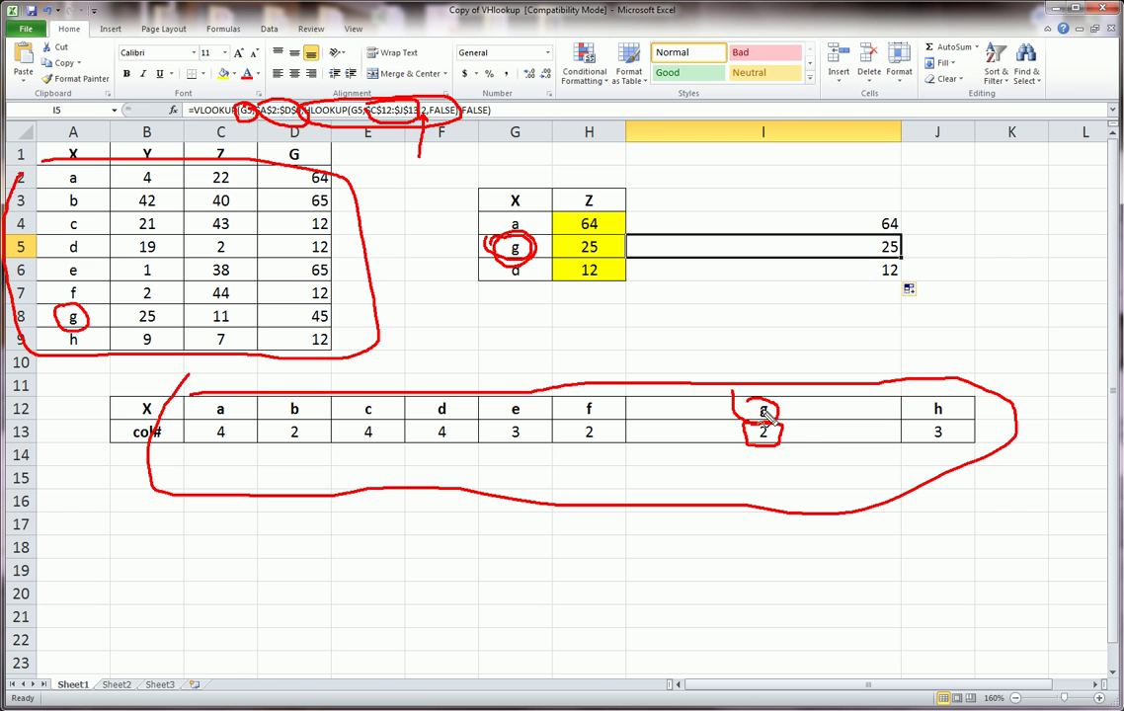
pyautogui.moveTo(748, 400)
pyautogui.mouseDown()
pyautogui.moveTo(756, 406)
pyautogui.moveTo(742, 415)
pyautogui.mouseUp()
pyautogui.moveTo(303, 111)
pyautogui.mouseDown()
pyautogui.moveTo(347, 89)
pyautogui.moveTo(407, 91)
pyautogui.moveTo(406, 135)
pyautogui.mouseUp()
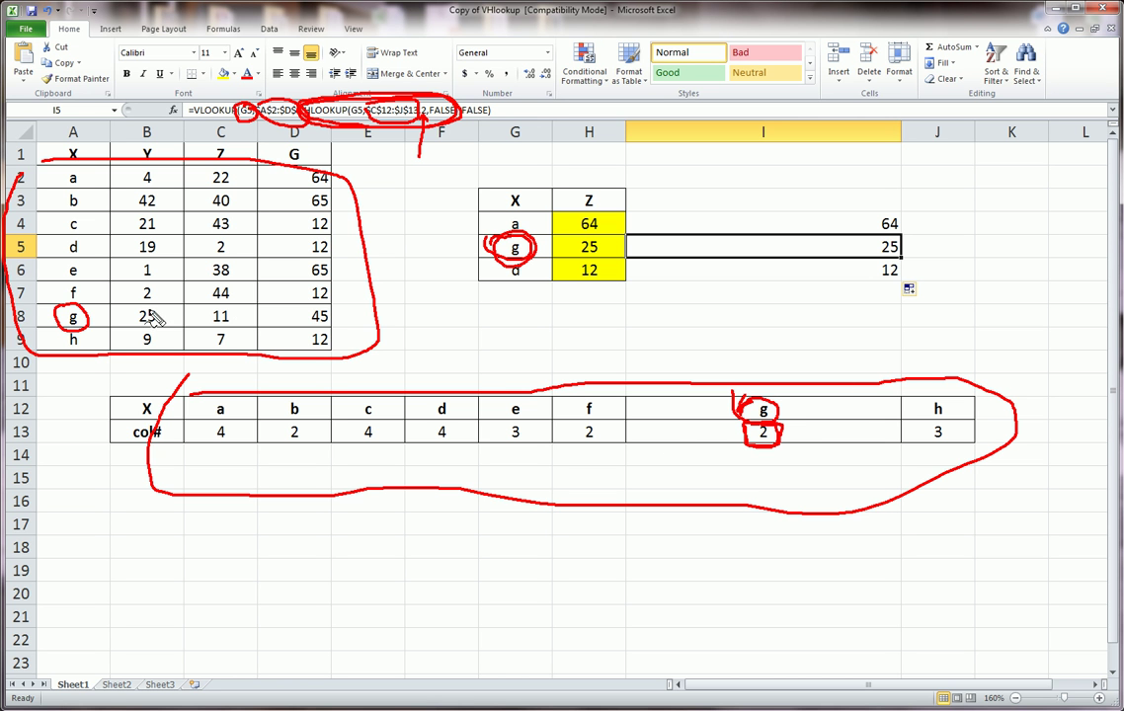
pyautogui.moveTo(126, 308)
pyautogui.mouseDown()
pyautogui.moveTo(166, 310)
pyautogui.moveTo(143, 330)
pyautogui.moveTo(118, 314)
pyautogui.moveTo(126, 307)
pyautogui.mouseUp()
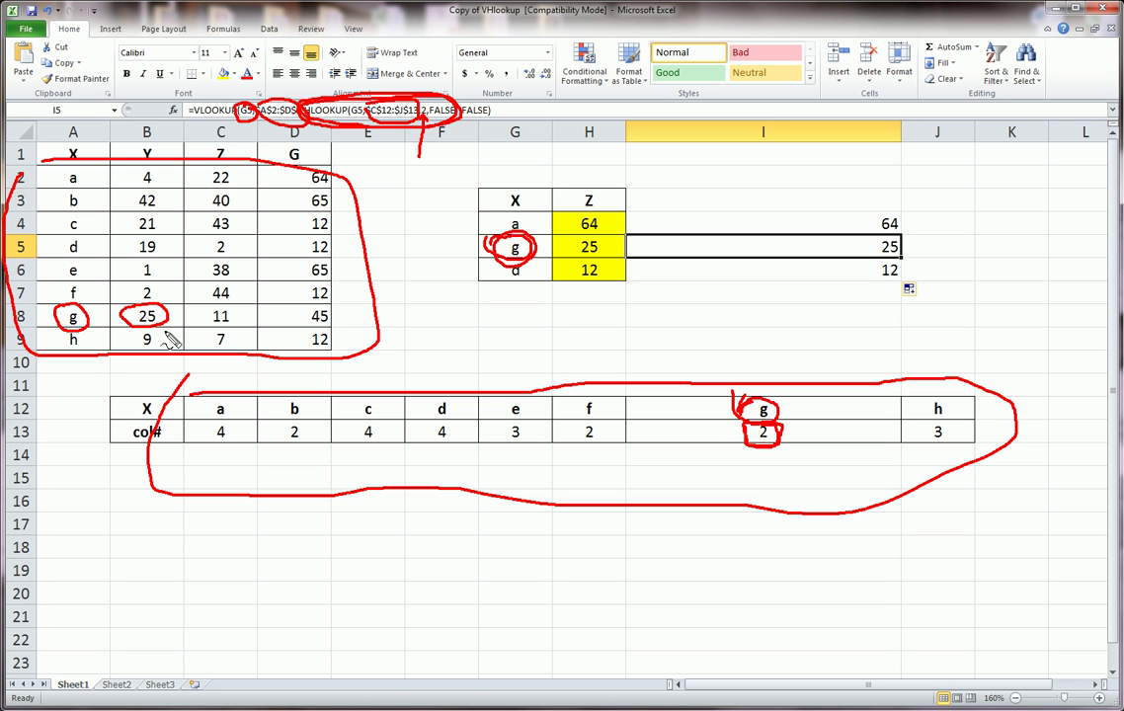
pyautogui.moveTo(132, 138)
pyautogui.mouseDown()
pyautogui.moveTo(150, 136)
pyautogui.moveTo(166, 164)
pyautogui.mouseUp()
pyautogui.moveTo(82, 147); pyautogui.dragTo(84, 160)
pyautogui.moveTo(882, 250)
pyautogui.mouseDown()
pyautogui.moveTo(893, 237)
pyautogui.moveTo(913, 254)
pyautogui.moveTo(869, 242)
pyautogui.mouseUp()
pyautogui.moveTo(585, 242)
pyautogui.mouseDown()
pyautogui.moveTo(613, 259)
pyautogui.moveTo(578, 235)
pyautogui.mouseUp()
pyautogui.moveTo(838, 166)
pyautogui.mouseDown()
pyautogui.moveTo(825, 200)
pyautogui.moveTo(842, 205)
pyautogui.mouseUp()
pyautogui.moveTo(625, 170); pyautogui.dragTo(611, 186)
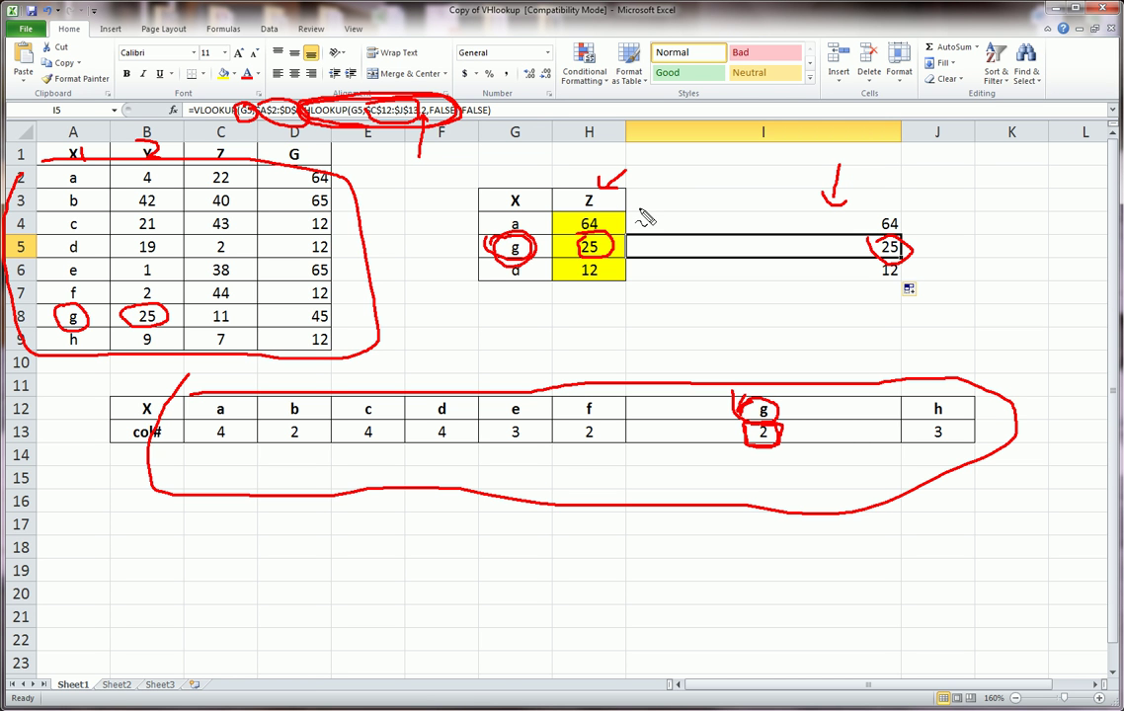
pyautogui.press('Escape')
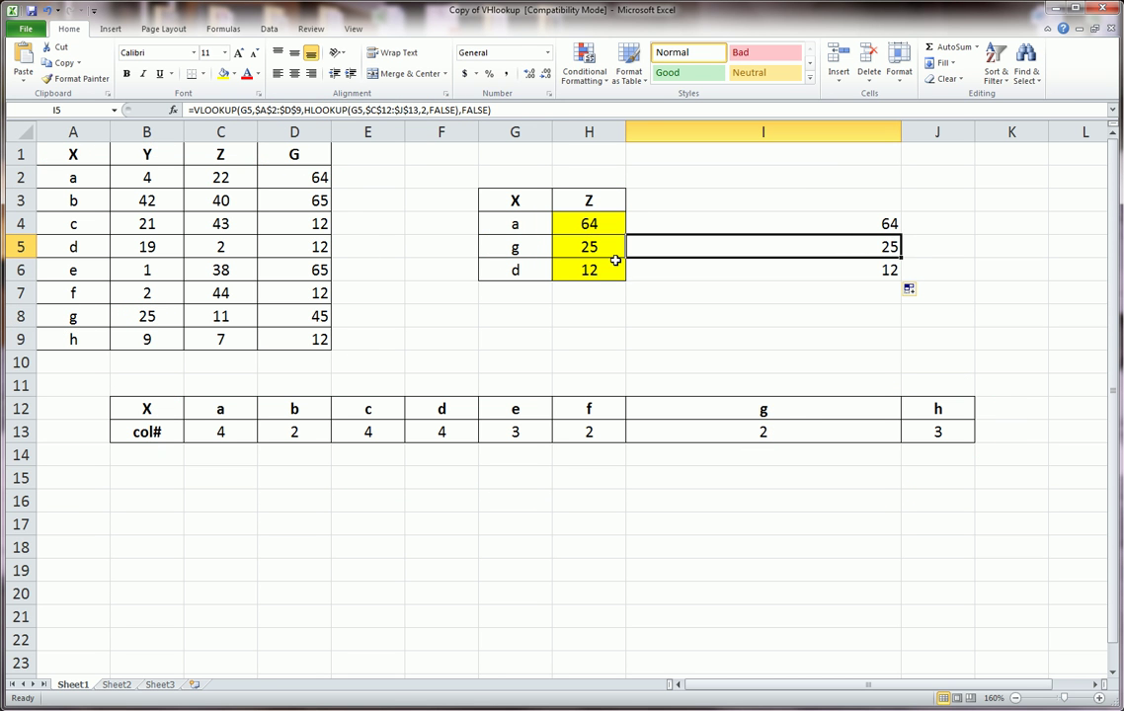
pyautogui.click(604, 275)
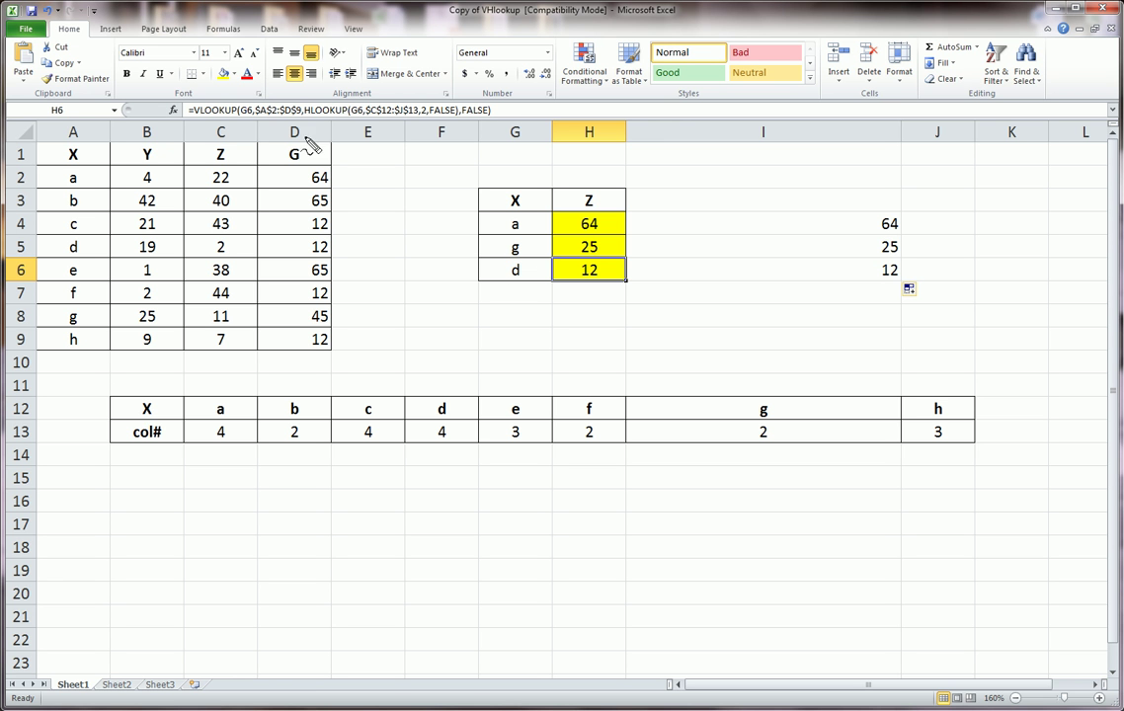
pyautogui.moveTo(188, 115); pyautogui.dragTo(244, 115)
pyautogui.moveTo(509, 255)
pyautogui.mouseDown()
pyautogui.moveTo(532, 275)
pyautogui.moveTo(514, 289)
pyautogui.moveTo(498, 263)
pyautogui.mouseUp()
pyautogui.moveTo(59, 175)
pyautogui.mouseDown()
pyautogui.moveTo(170, 161)
pyautogui.moveTo(113, 371)
pyautogui.moveTo(61, 199)
pyautogui.moveTo(87, 259)
pyautogui.moveTo(77, 246)
pyautogui.moveTo(332, 255)
pyautogui.mouseUp()
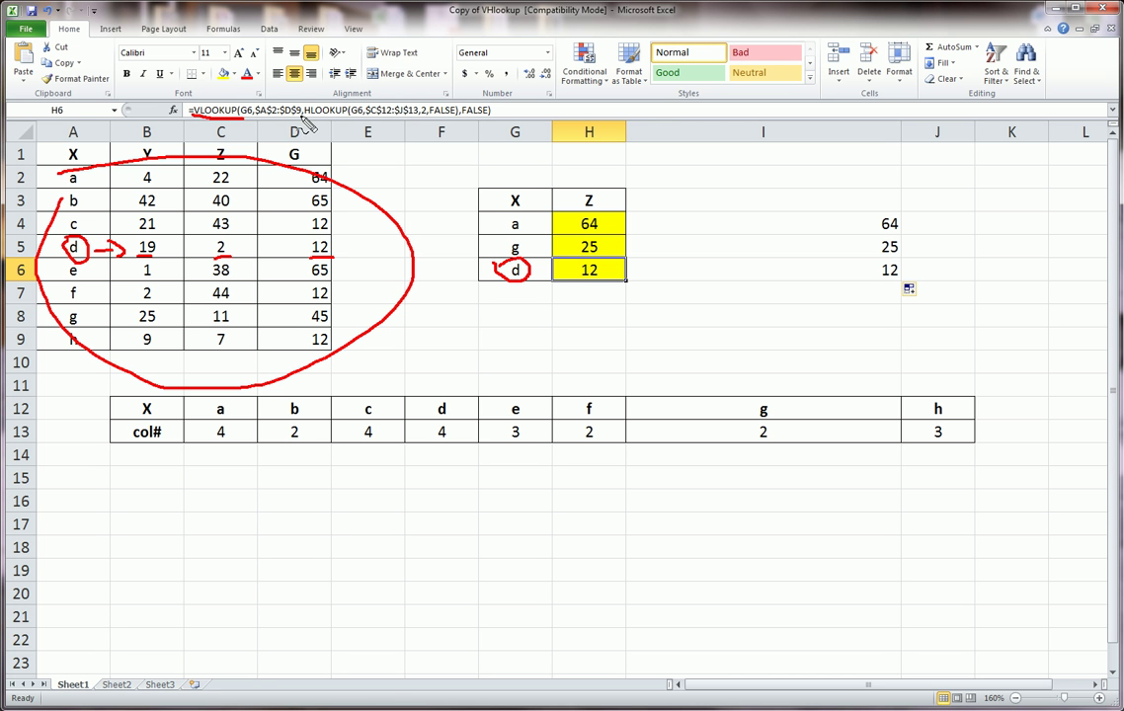
pyautogui.moveTo(303, 116); pyautogui.dragTo(458, 115)
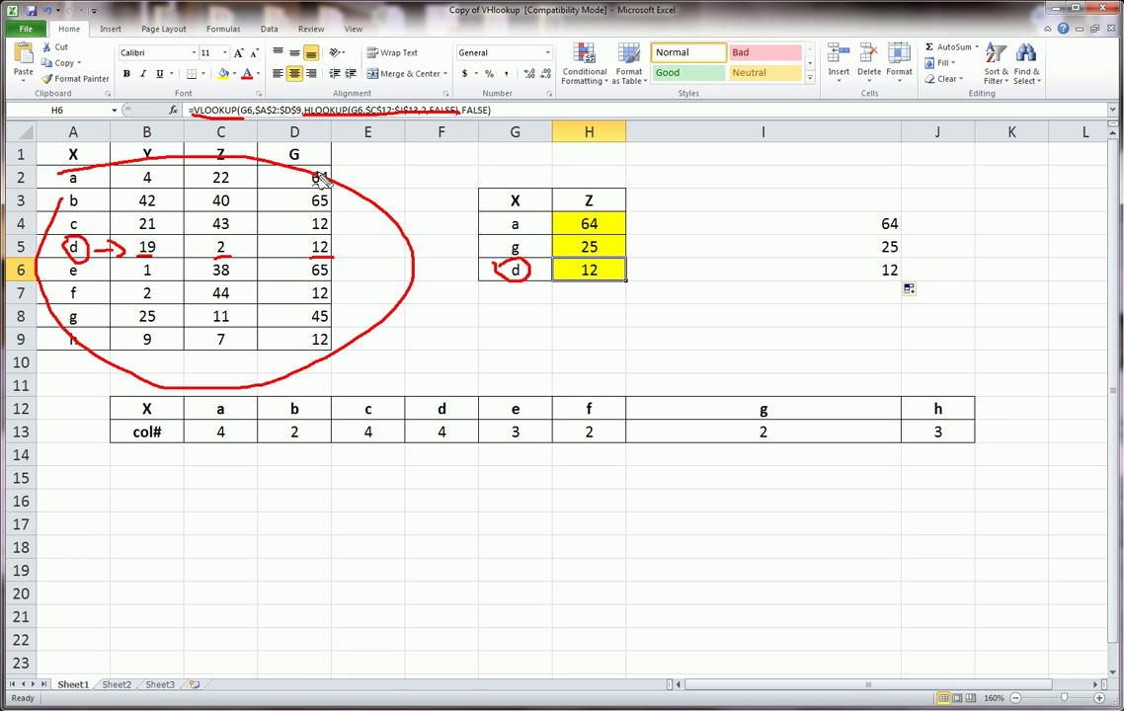
pyautogui.moveTo(202, 399)
pyautogui.mouseDown()
pyautogui.moveTo(477, 385)
pyautogui.moveTo(1012, 405)
pyautogui.moveTo(557, 524)
pyautogui.moveTo(201, 397)
pyautogui.mouseUp()
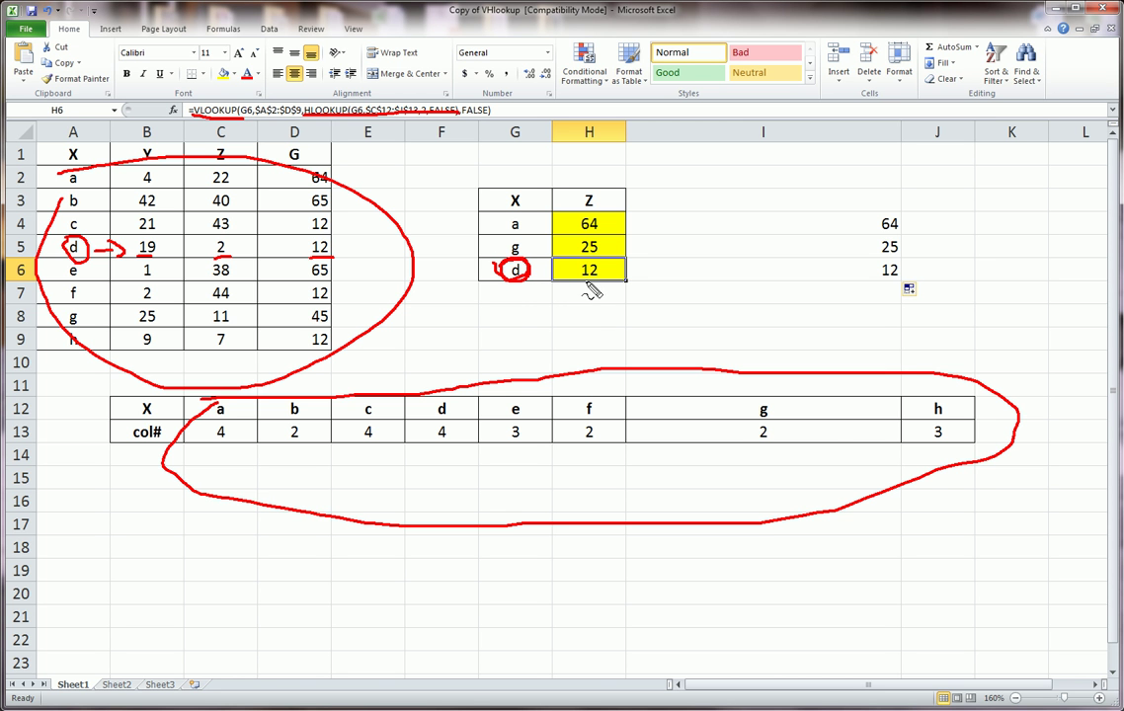
pyautogui.moveTo(427, 399); pyautogui.dragTo(446, 434)
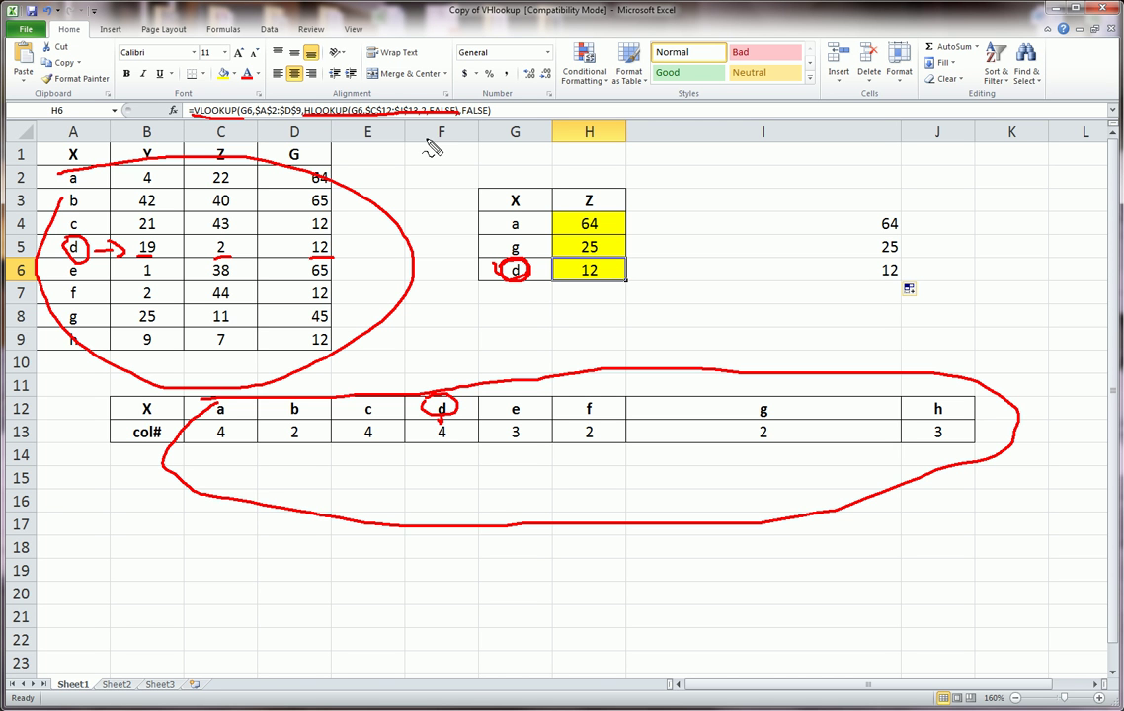
pyautogui.moveTo(442, 419)
pyautogui.mouseDown()
pyautogui.moveTo(451, 442)
pyautogui.moveTo(439, 448)
pyautogui.mouseUp()
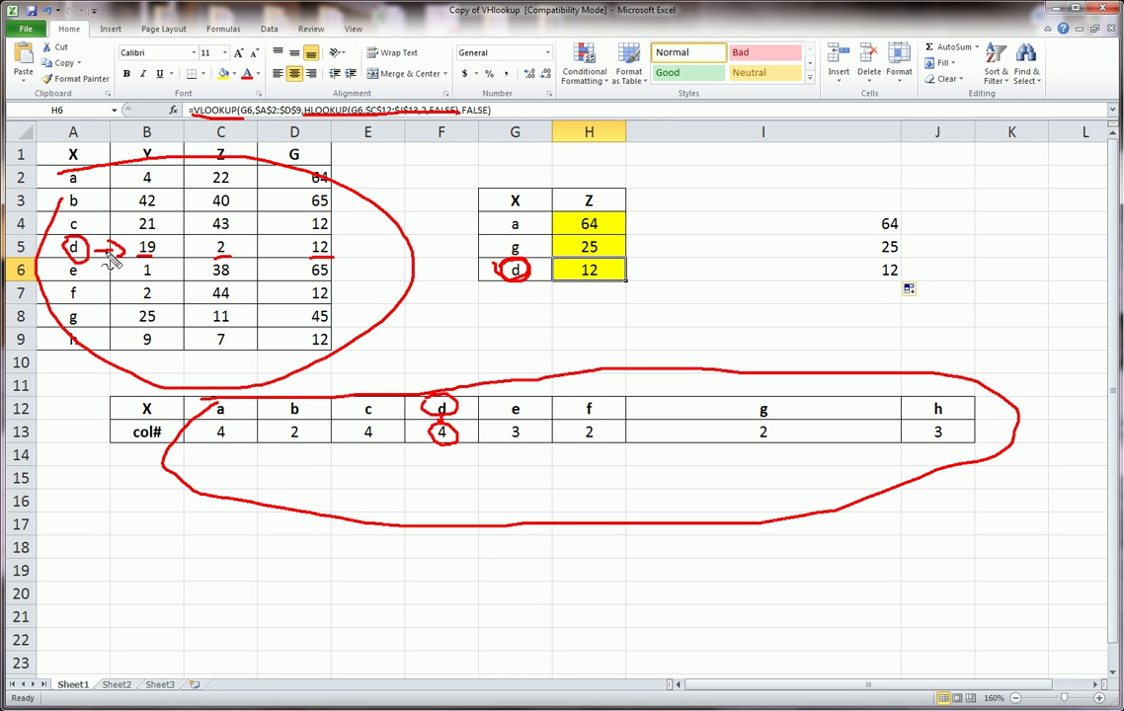
pyautogui.moveTo(97, 249)
pyautogui.mouseDown()
pyautogui.moveTo(293, 248)
pyautogui.moveTo(280, 239)
pyautogui.moveTo(305, 253)
pyautogui.moveTo(298, 235)
pyautogui.moveTo(336, 234)
pyautogui.moveTo(330, 259)
pyautogui.moveTo(302, 245)
pyautogui.moveTo(566, 272)
pyautogui.mouseUp()
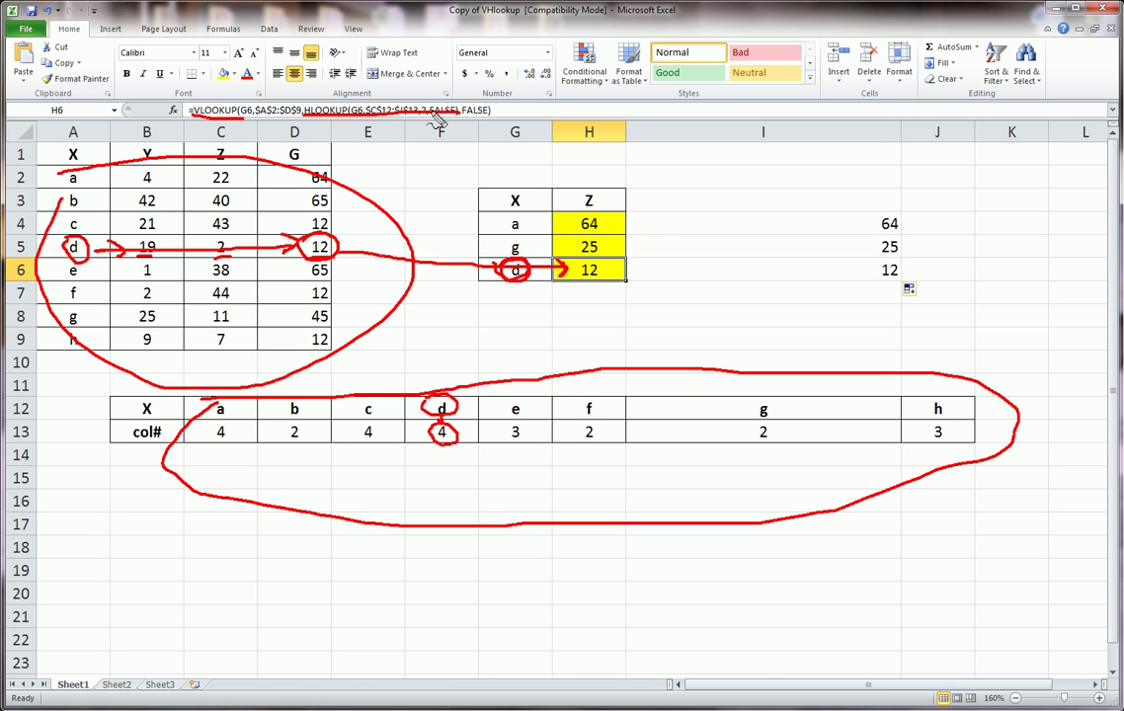
pyautogui.press('Escape')
pyautogui.moveTo(427, 96)
pyautogui.mouseDown()
pyautogui.moveTo(509, 101)
pyautogui.moveTo(418, 121)
pyautogui.moveTo(425, 87)
pyautogui.mouseUp()
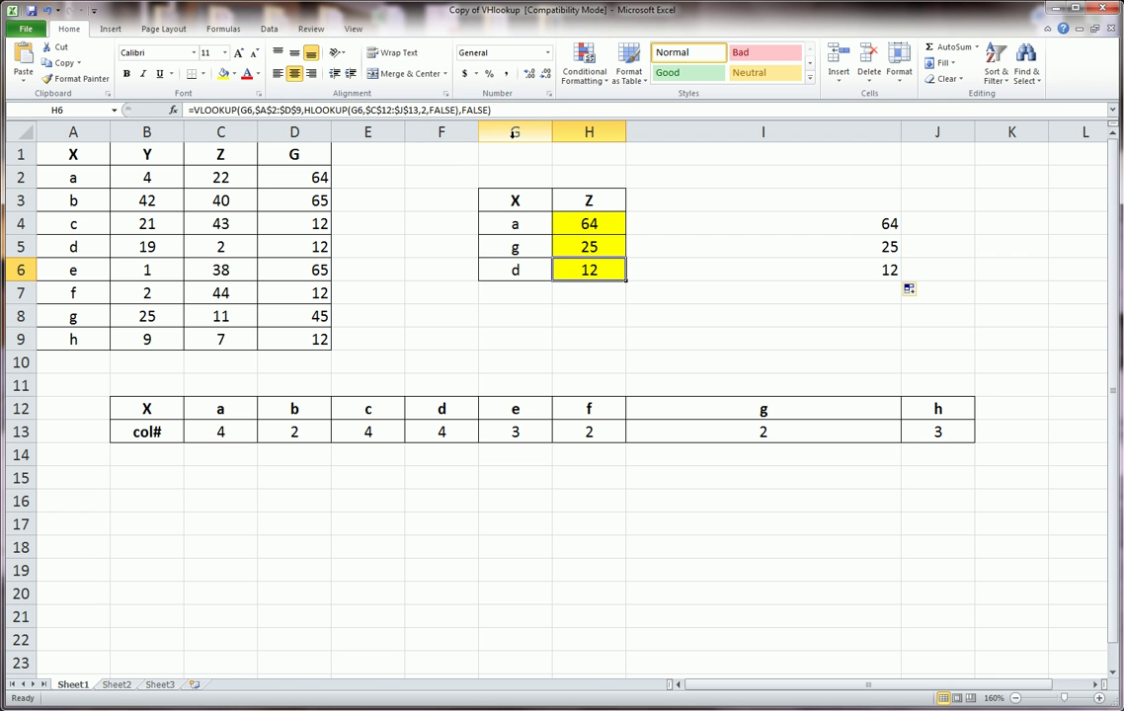
pyautogui.click(563, 309)
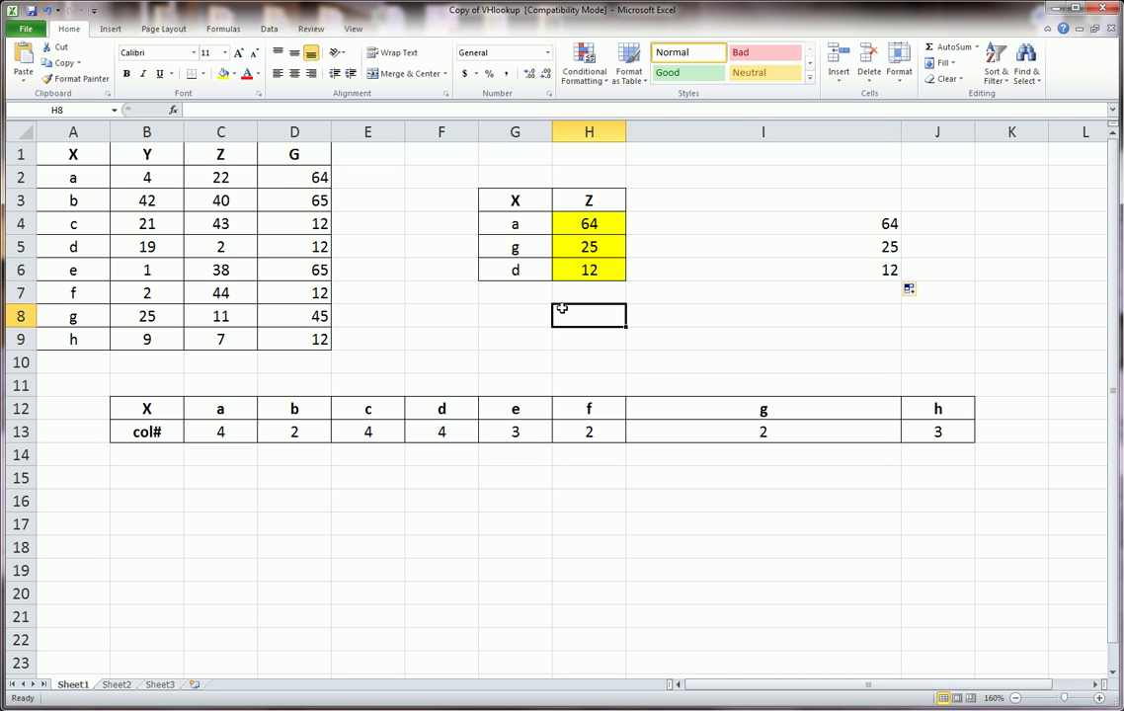